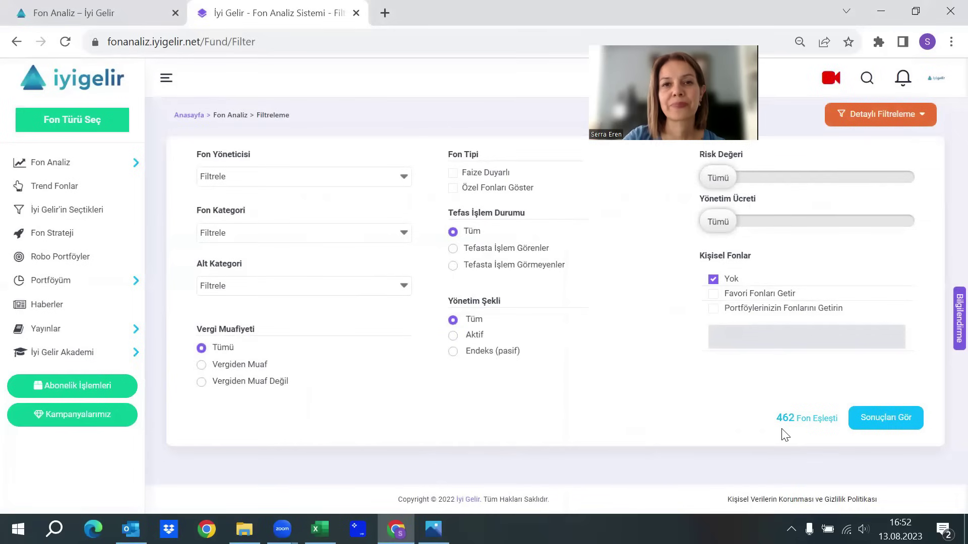
- Check the Fon Kategori options and switch to detailed filtering with the quick filter settings included
left_click(209, 236)
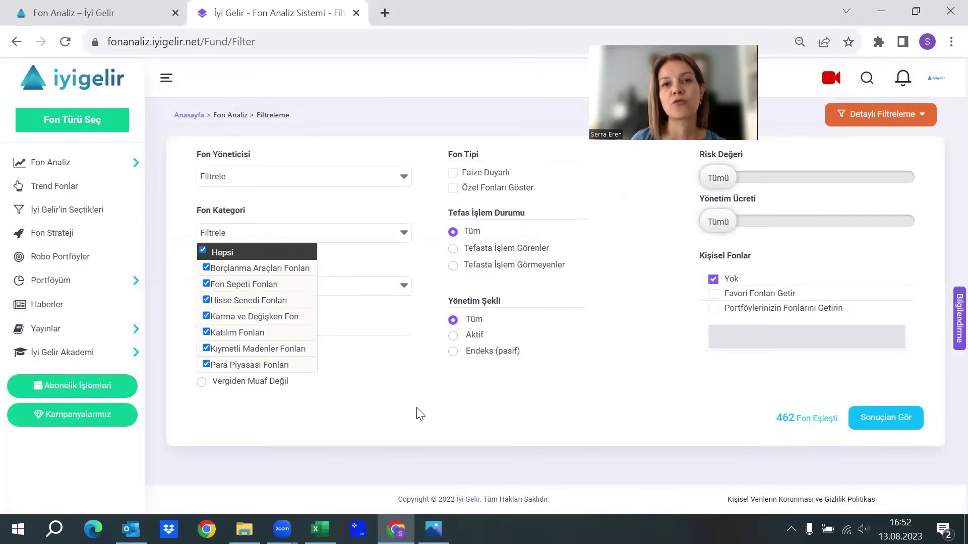
left_click(517, 408)
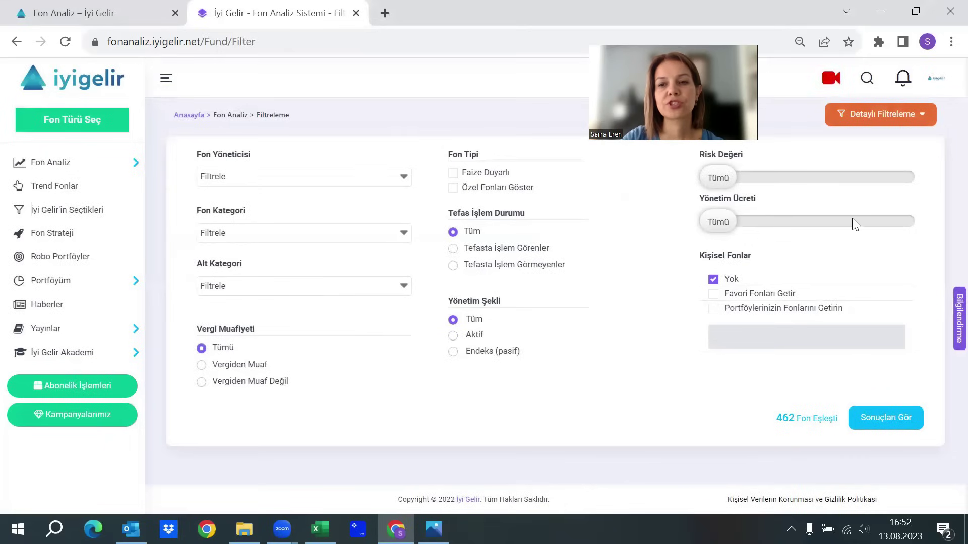
left_click(867, 114)
left_click(867, 114)
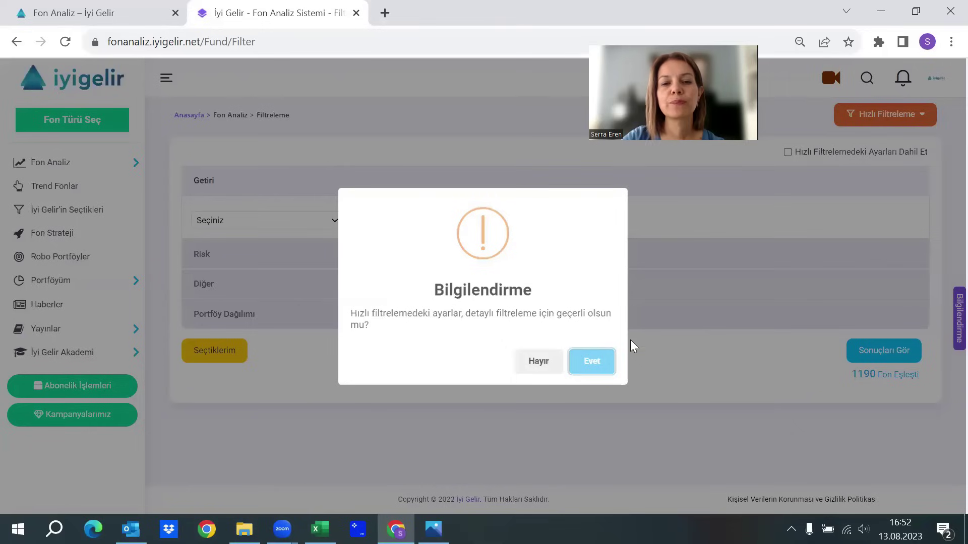
left_click(589, 371)
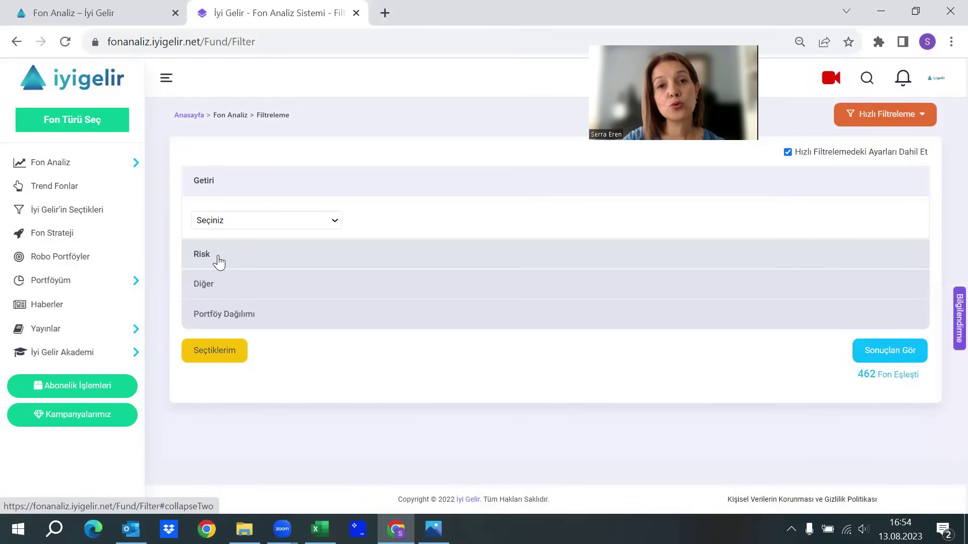
- Apply a Risk filter on Risk Değeri with a maximum of 4
left_click(219, 260)
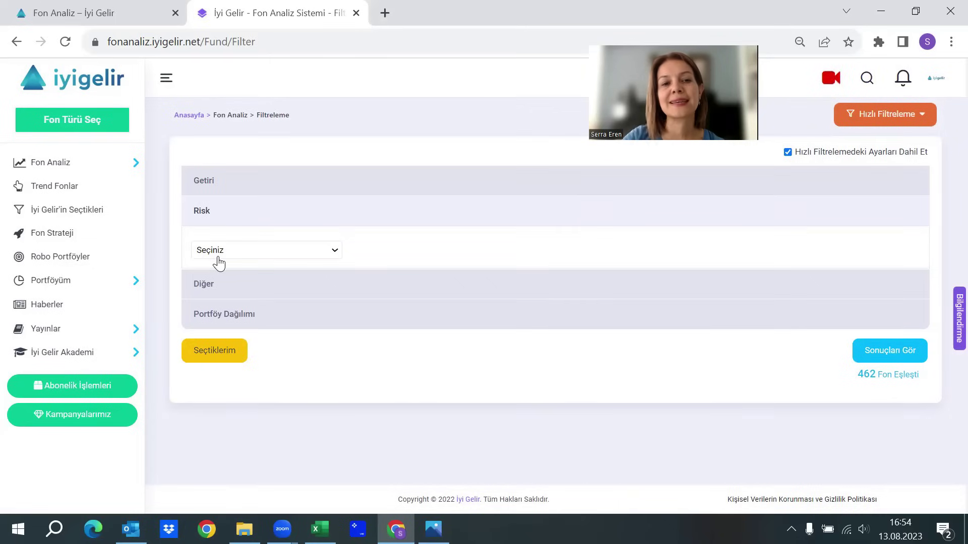
left_click(219, 261)
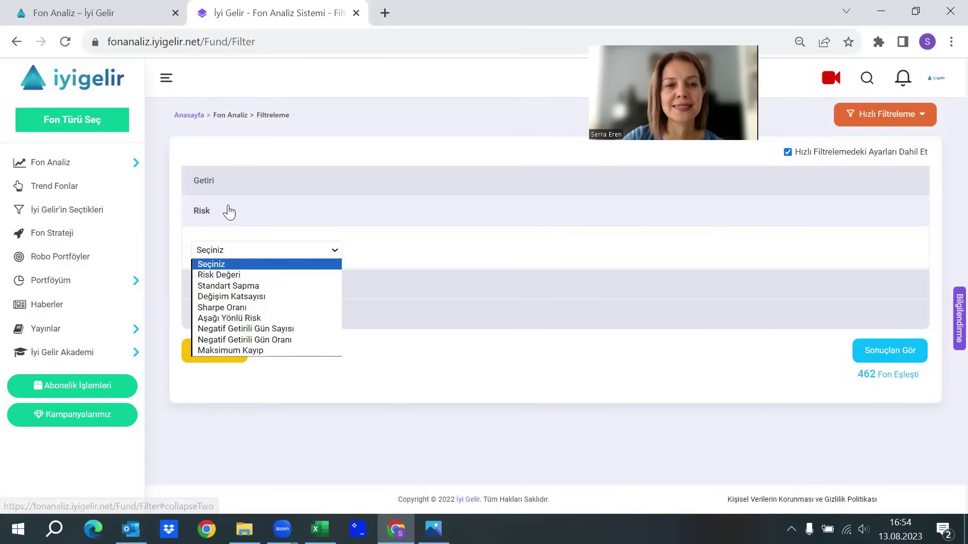
left_click(217, 274)
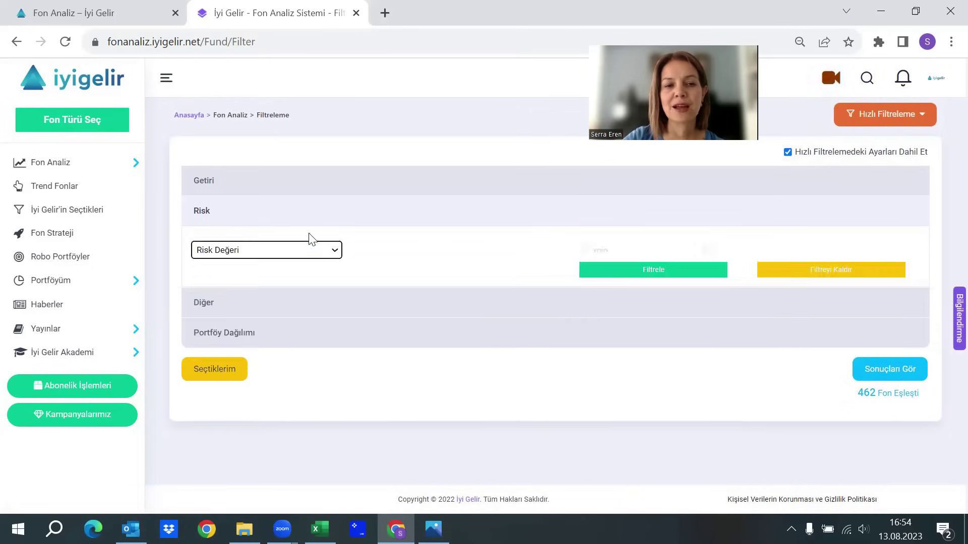
left_click(833, 256)
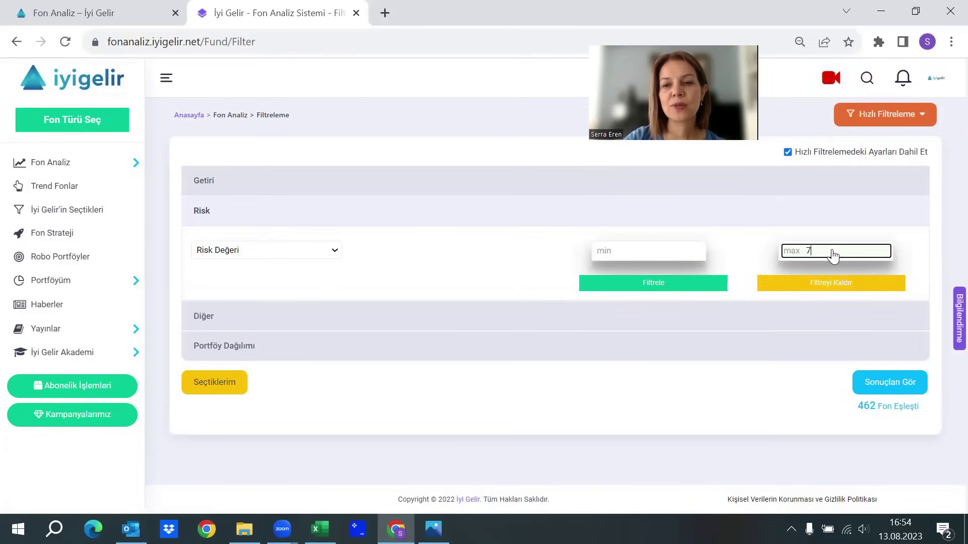
type("4")
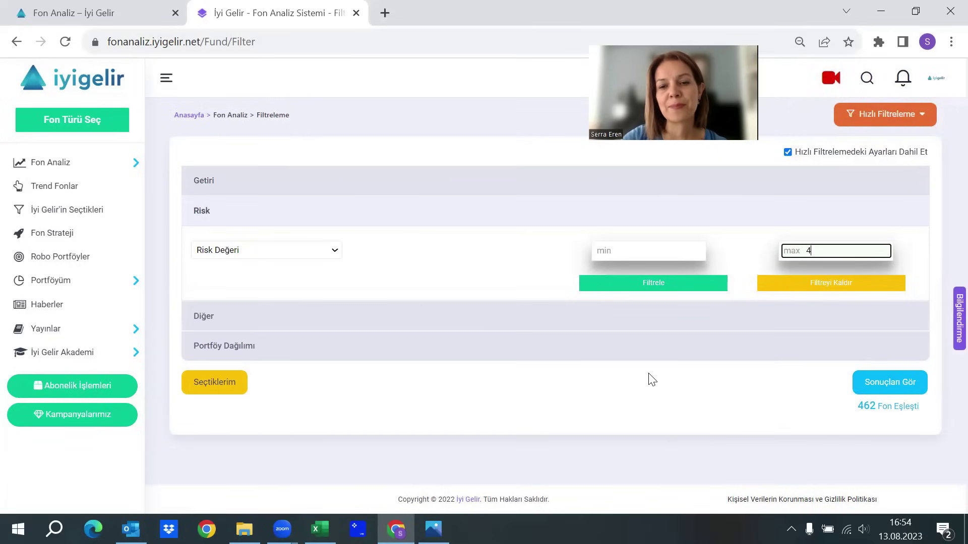
left_click(636, 283)
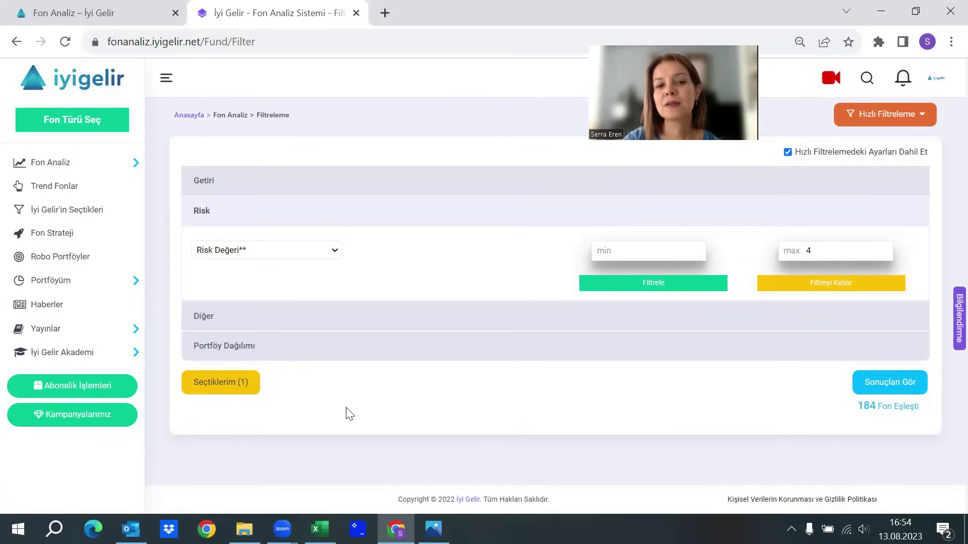
- Look through the Portföy Dağılımı asset types and choose Hisse Senedi as the criterion
left_click(261, 353)
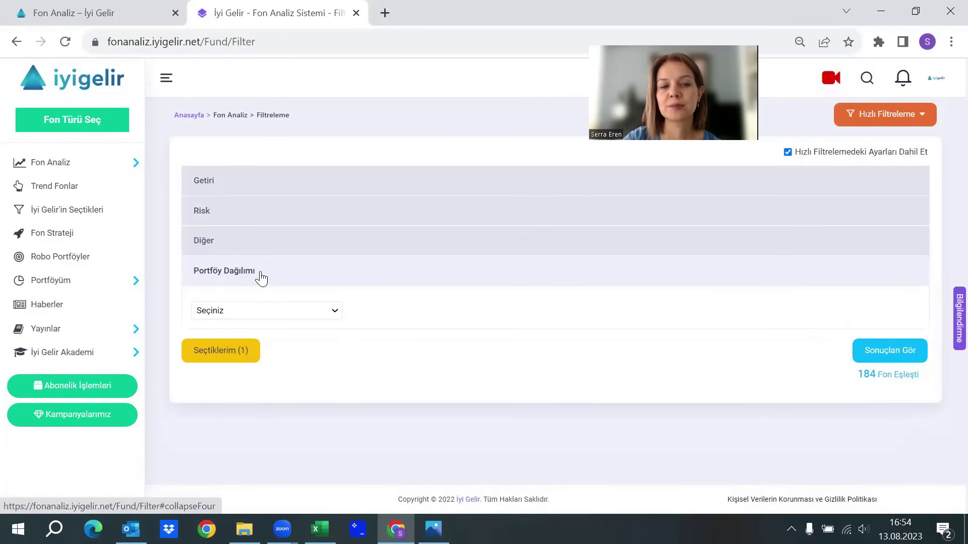
left_click(237, 316)
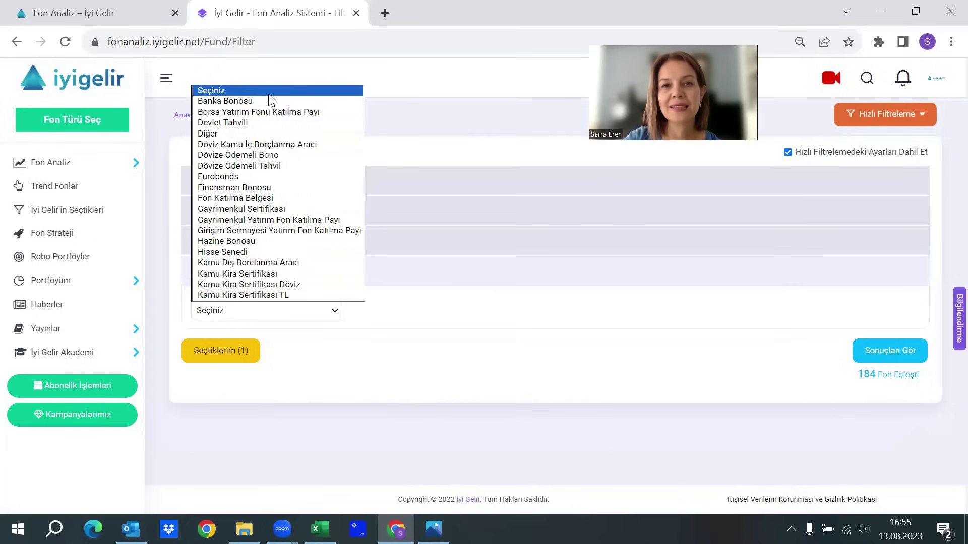
scroll(276, 212, "down", 7)
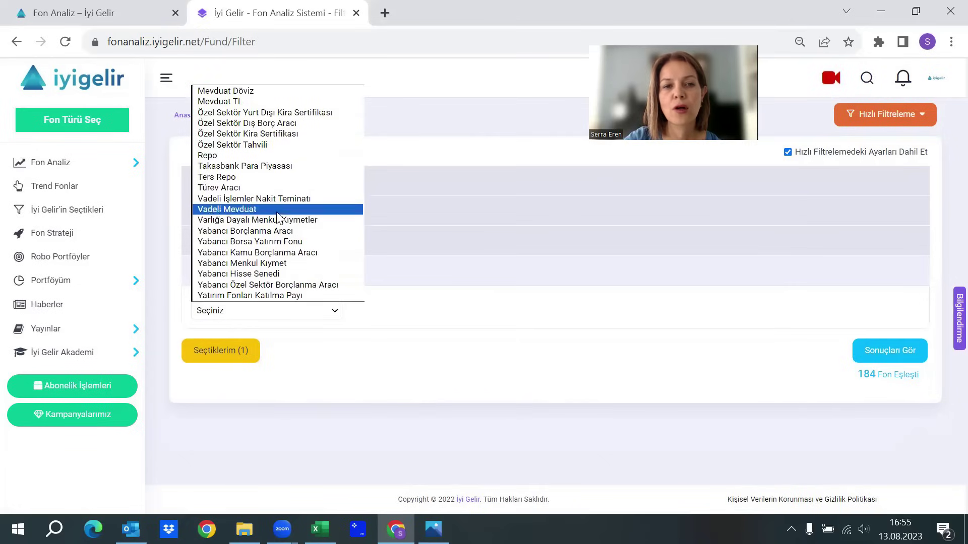
scroll(277, 219, "up", 7)
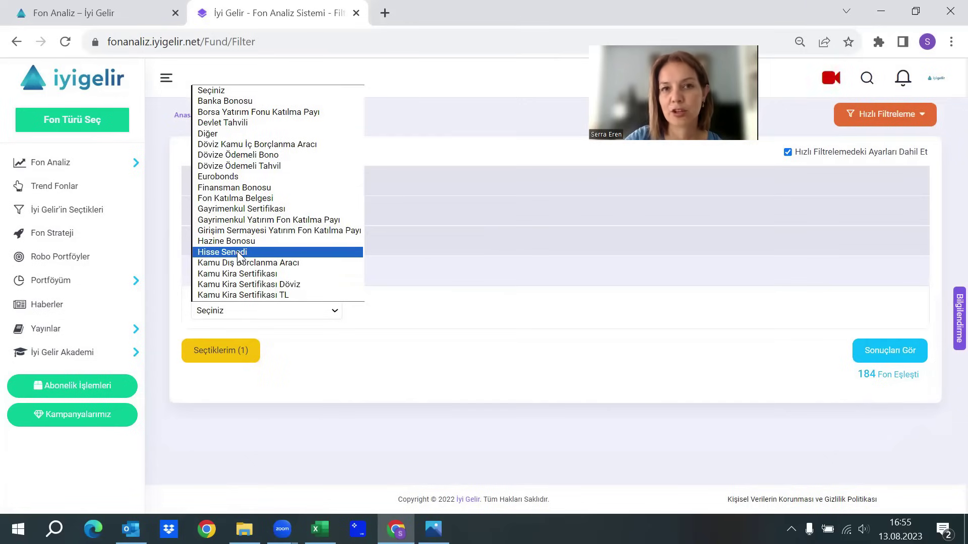
scroll(239, 257, "down", 3)
scroll(239, 257, "down", 3)
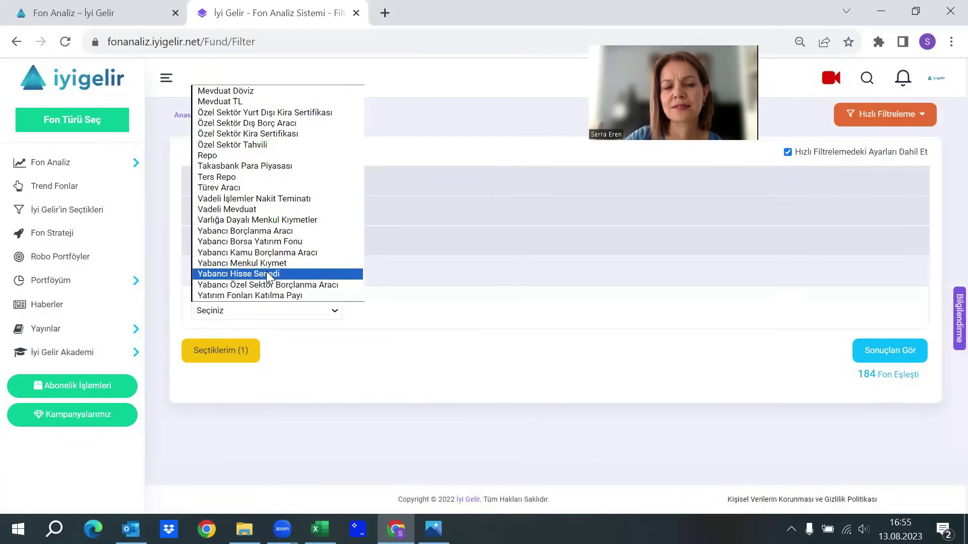
scroll(266, 273, "up", 6)
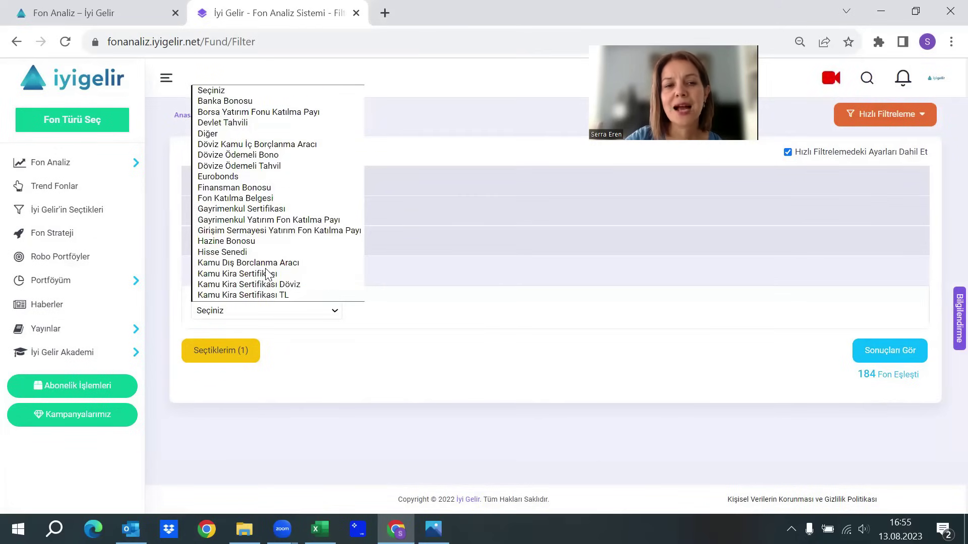
left_click(250, 252)
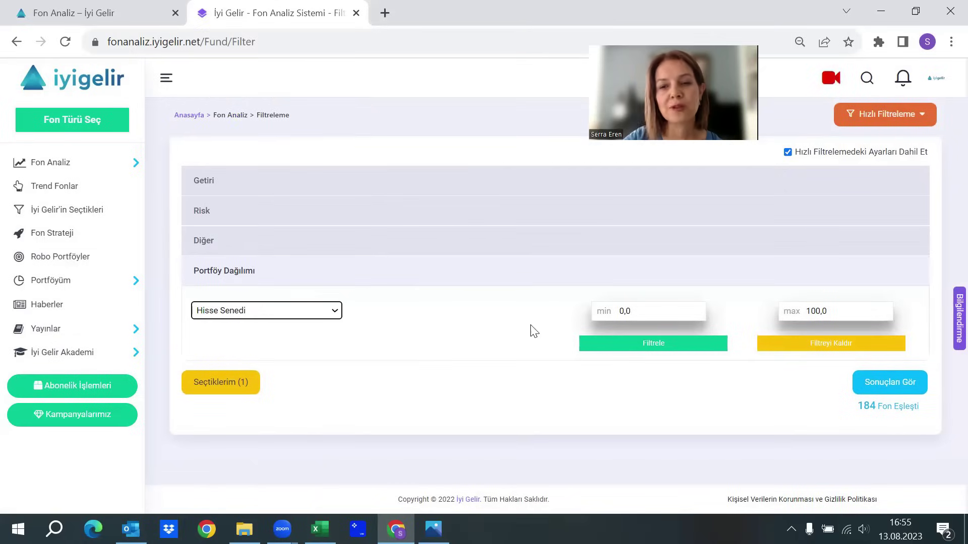
- Set the maximum Hisse Senedi share to 30 and apply the filter
left_click(860, 320)
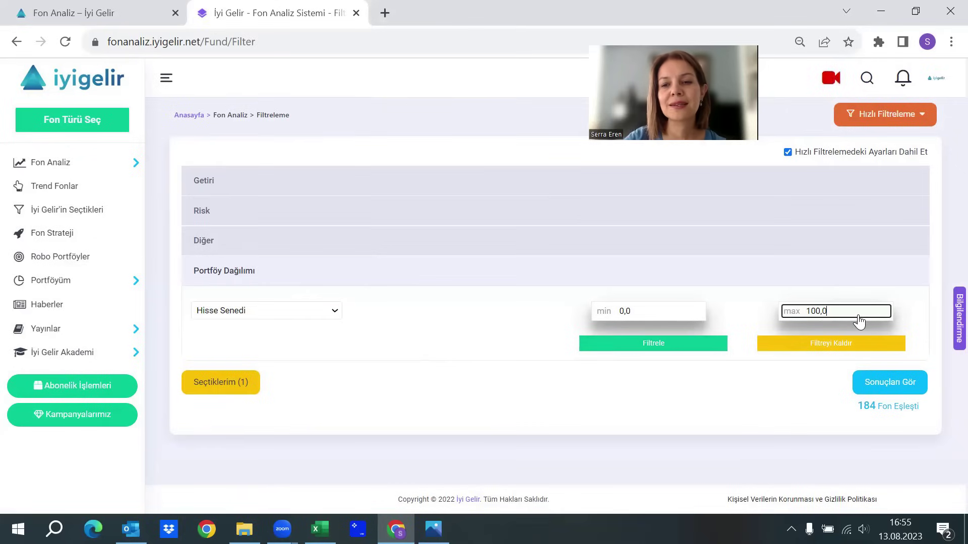
key("BackSpace")
key("BackSpace")
key("BackSpace")
key("BackSpace")
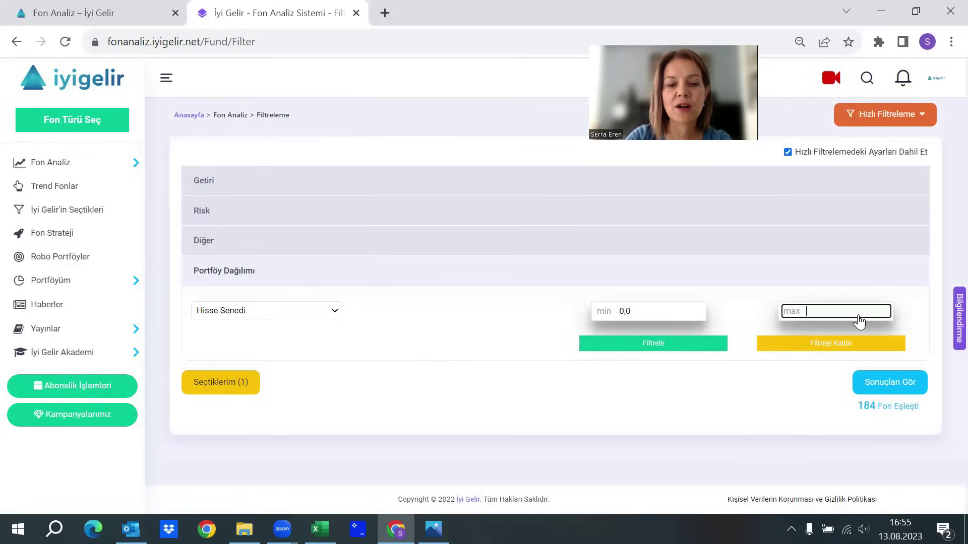
type("30")
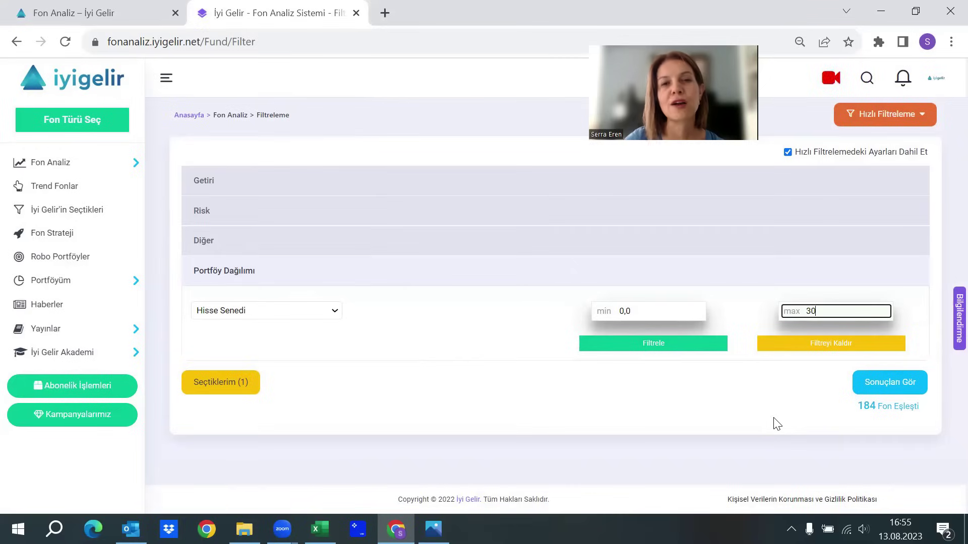
left_click(643, 346)
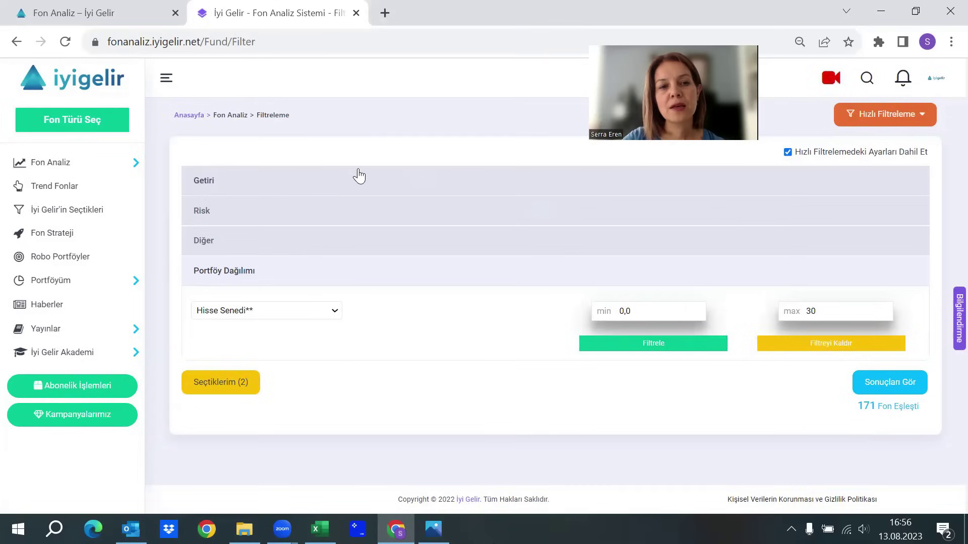
- Apply a Getiri filter on the 1 Yıl(%) return with a minimum of 80
left_click(205, 191)
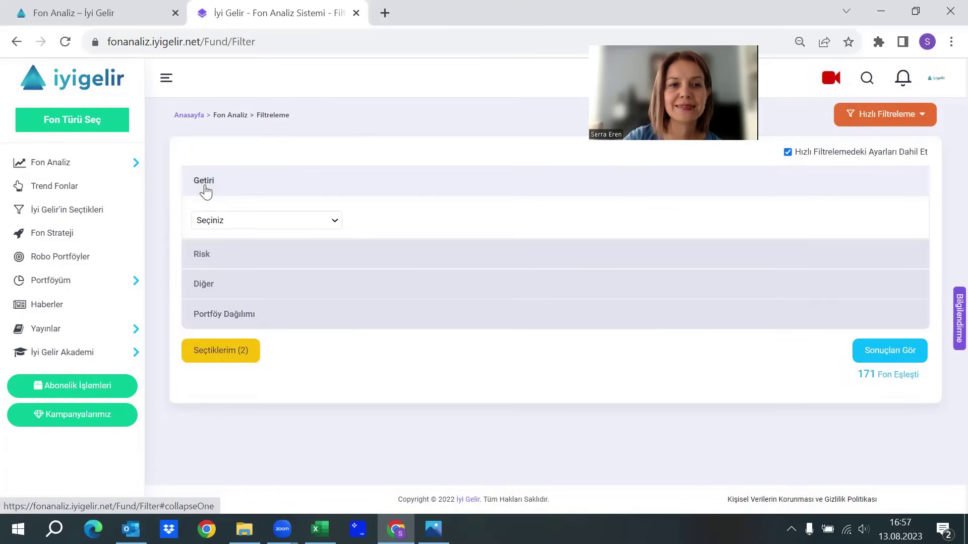
left_click(222, 222)
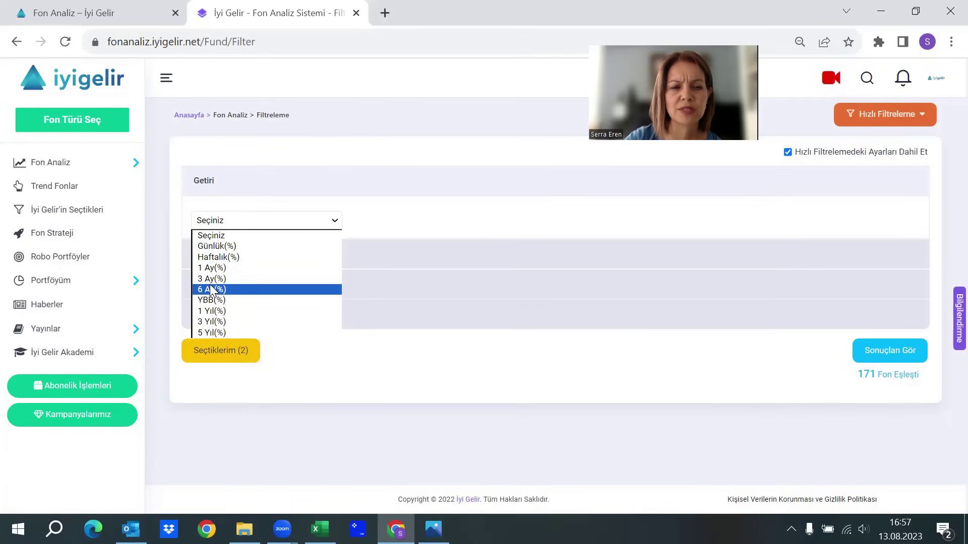
left_click(214, 311)
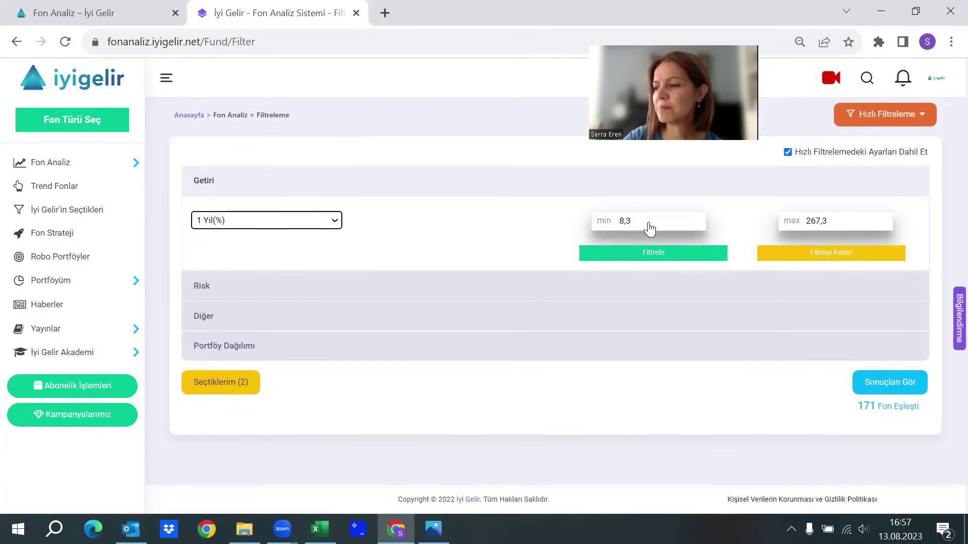
left_click(655, 226)
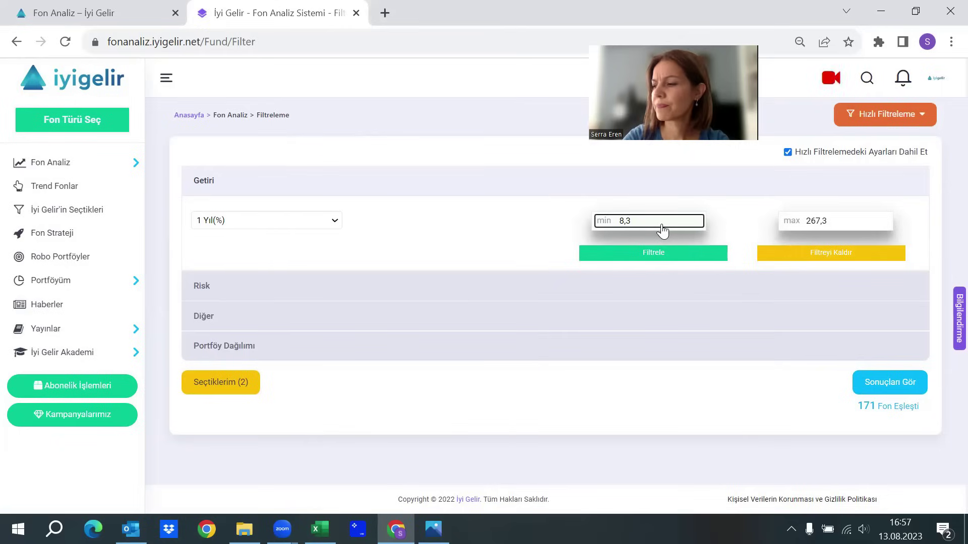
key("BackSpace")
key("BackSpace")
key("BackSpace")
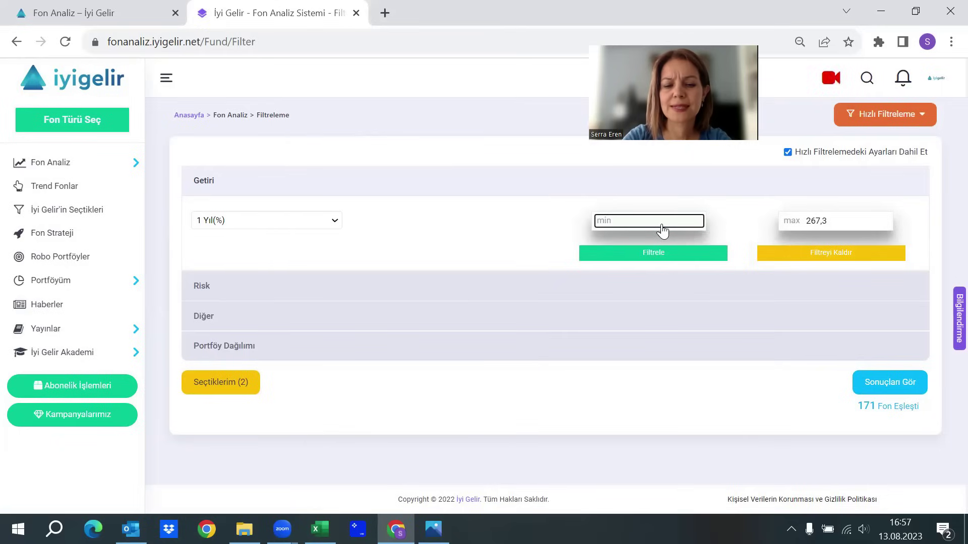
type("80")
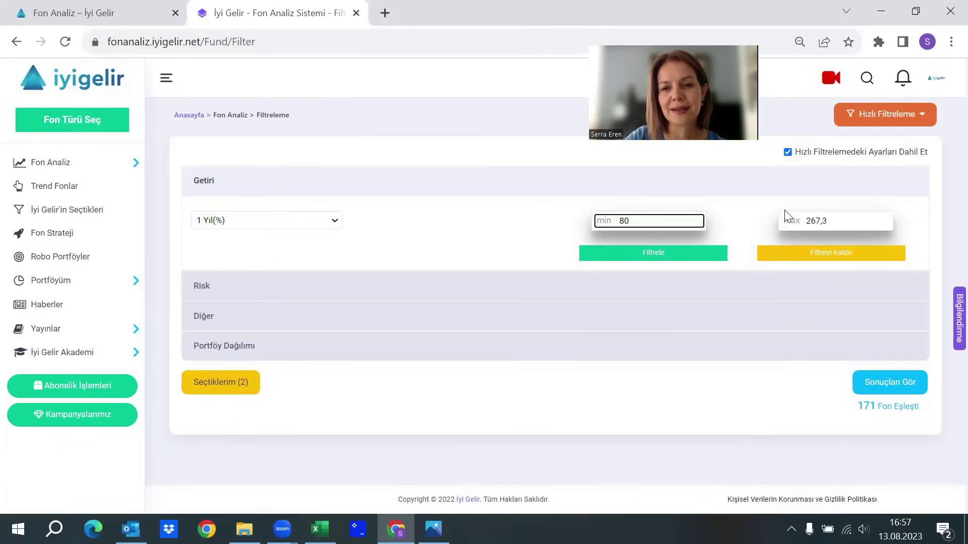
left_click(867, 227)
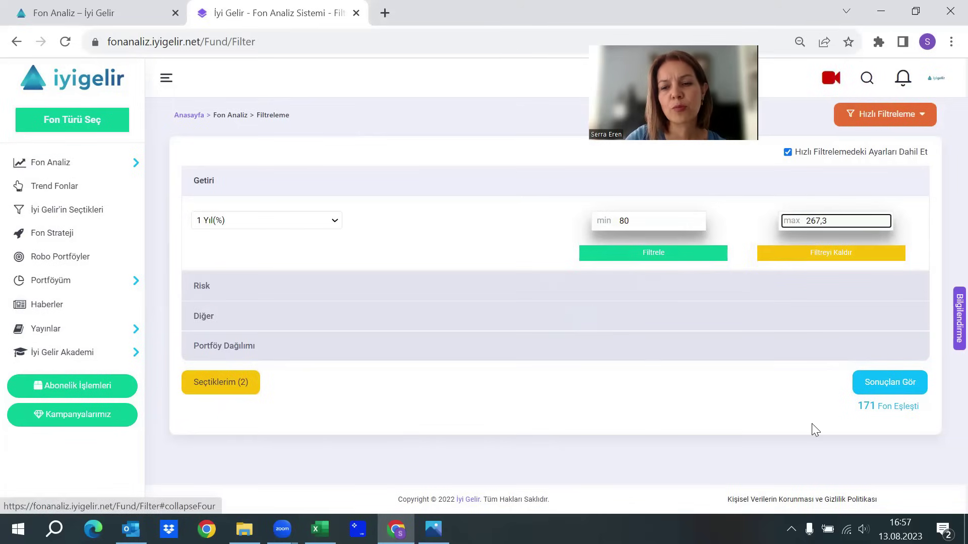
left_click(650, 254)
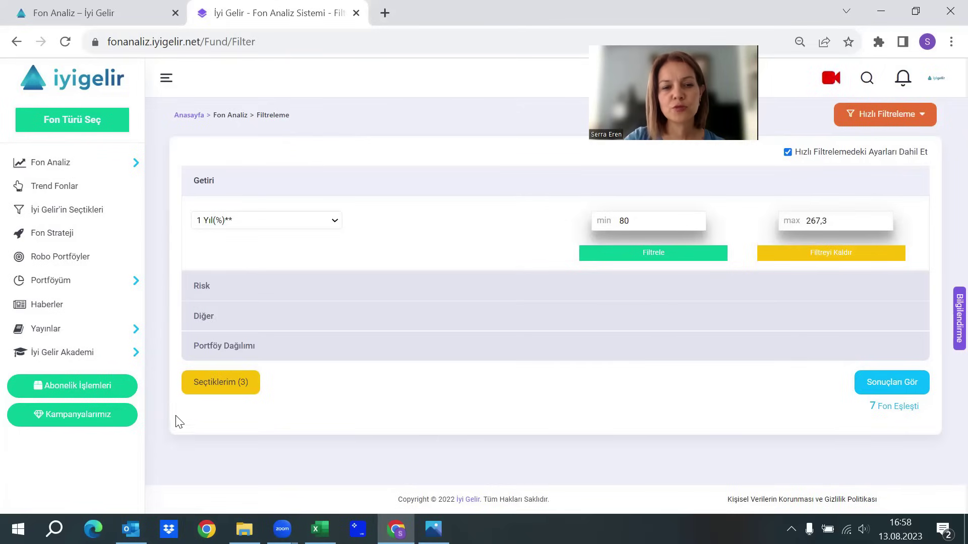
- Review the chosen criteria under Seçtiklerim, close the summary, and display the list of matching funds
left_click(215, 386)
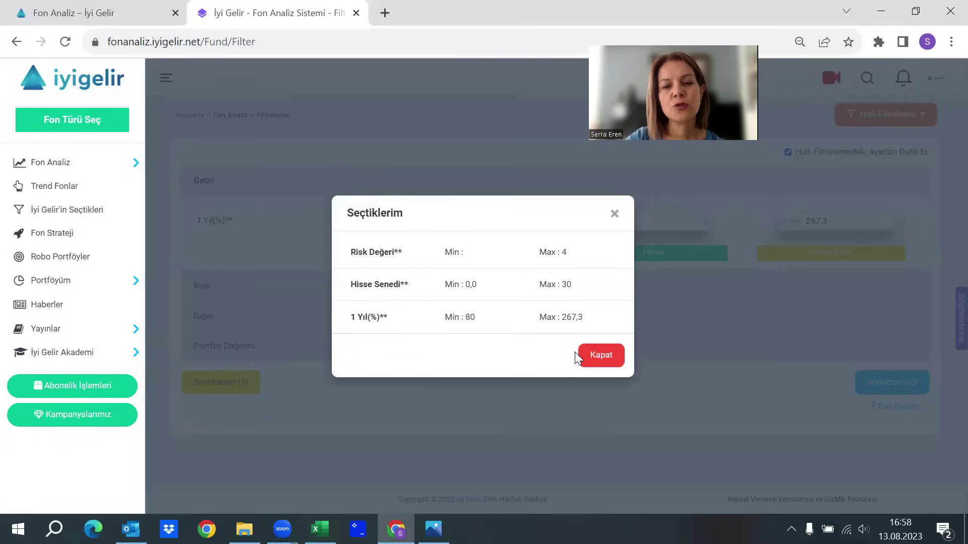
left_click(597, 357)
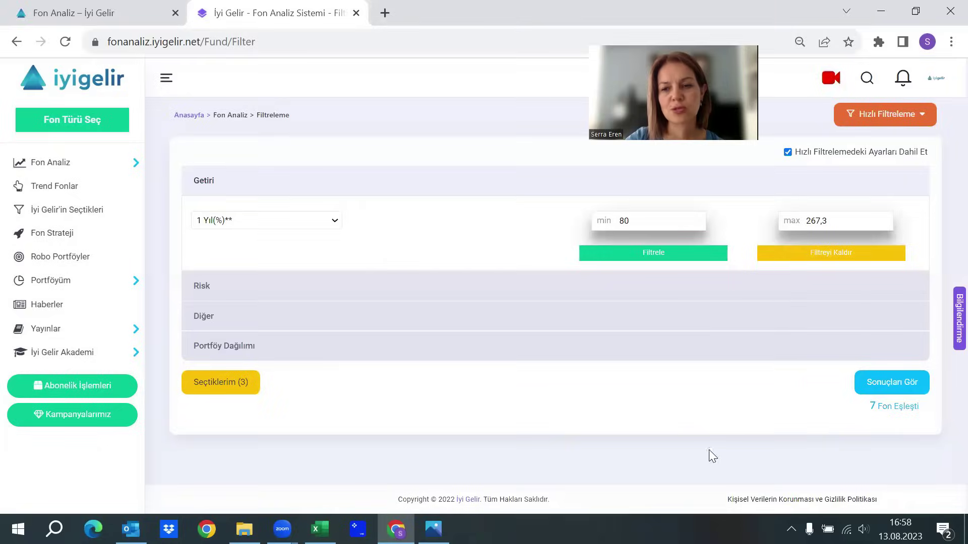
left_click(899, 385)
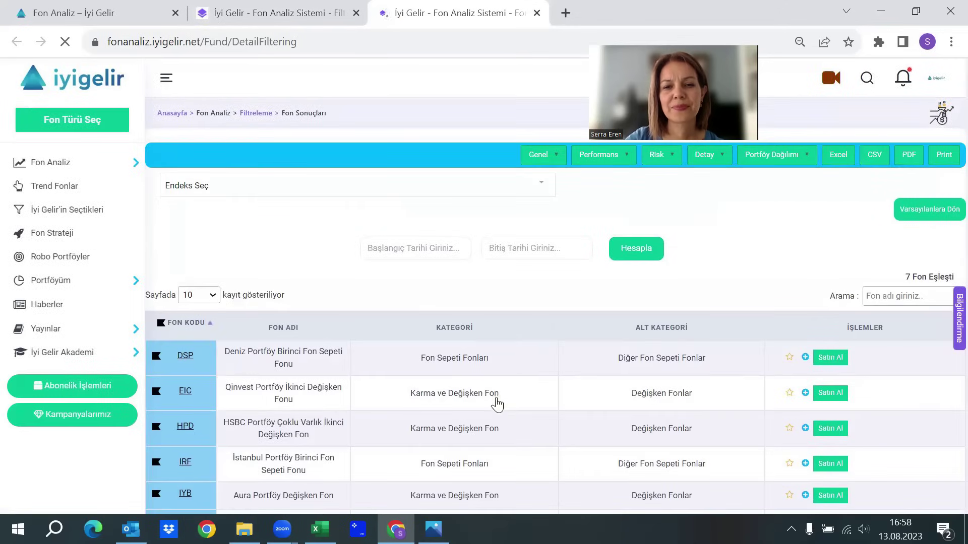
scroll(494, 393, "down", 1)
scroll(492, 391, "down", 1)
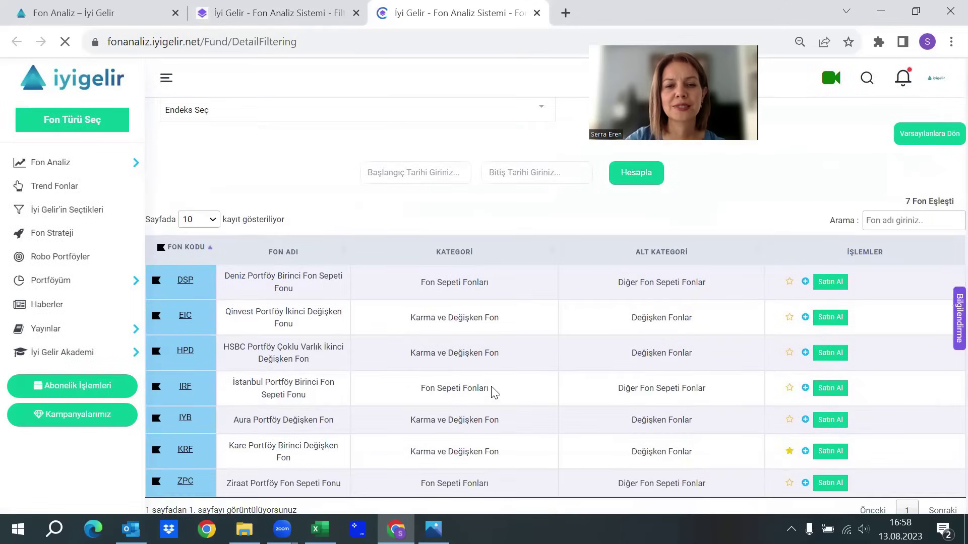
scroll(493, 392, "down", 1)
scroll(427, 373, "up", 1)
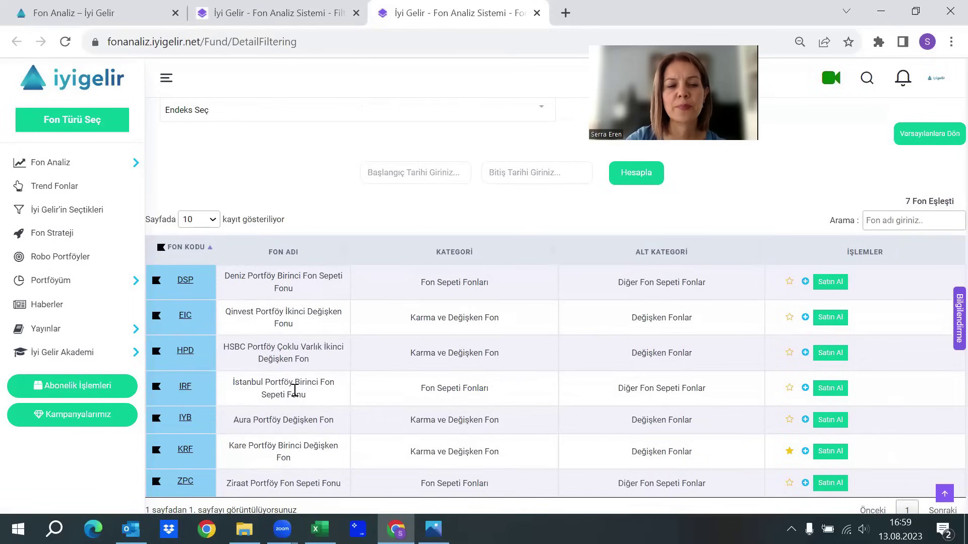
scroll(292, 388, "down", 2)
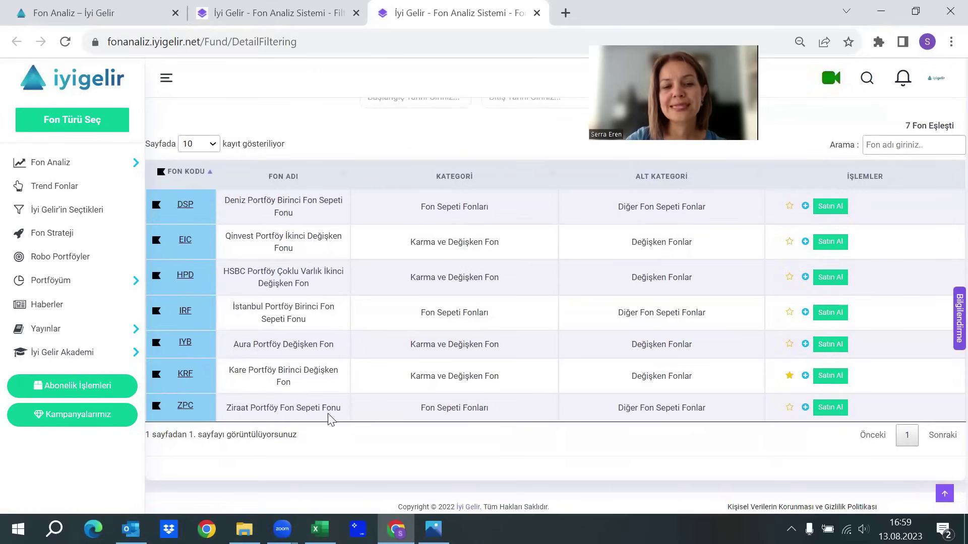
- Add the Risk Değeri and 1 Yıl return columns to the table of matching funds
scroll(361, 423, "up", 1)
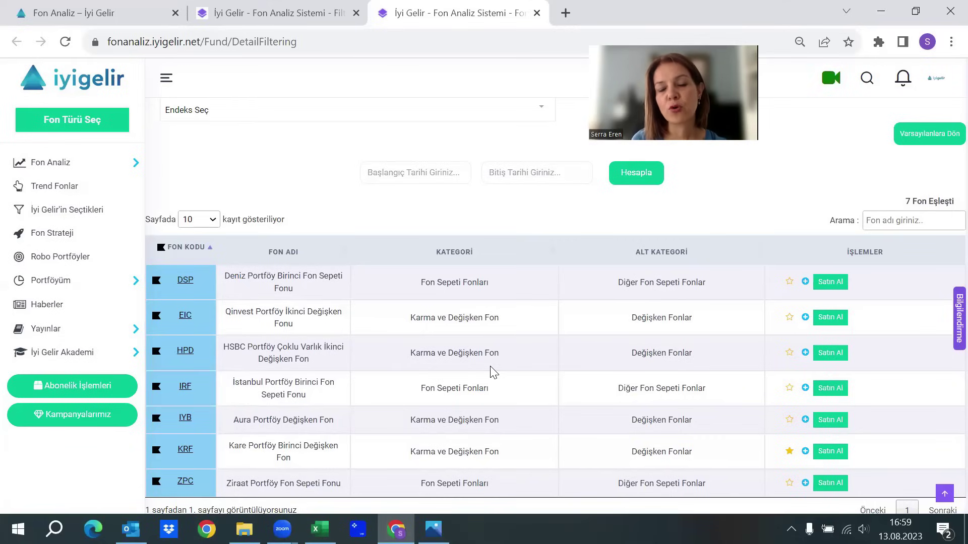
scroll(493, 372, "up", 3)
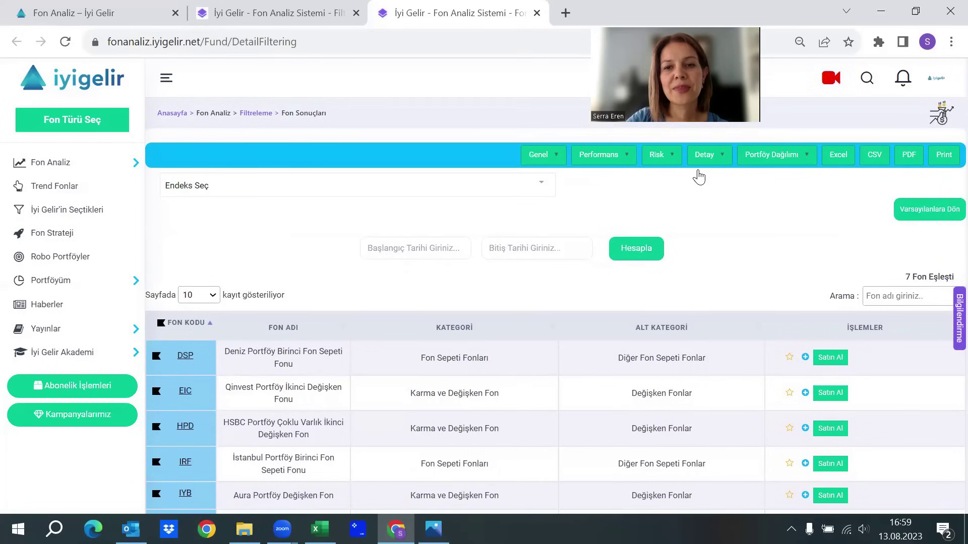
left_click(657, 155)
left_click(687, 181)
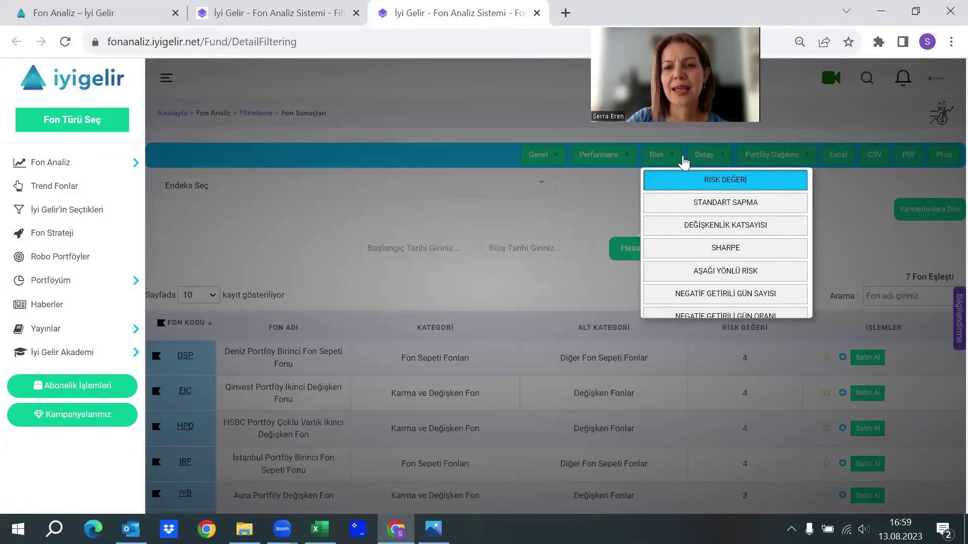
left_click(604, 167)
left_click(598, 154)
scroll(624, 270, "down", 2)
left_click(640, 264)
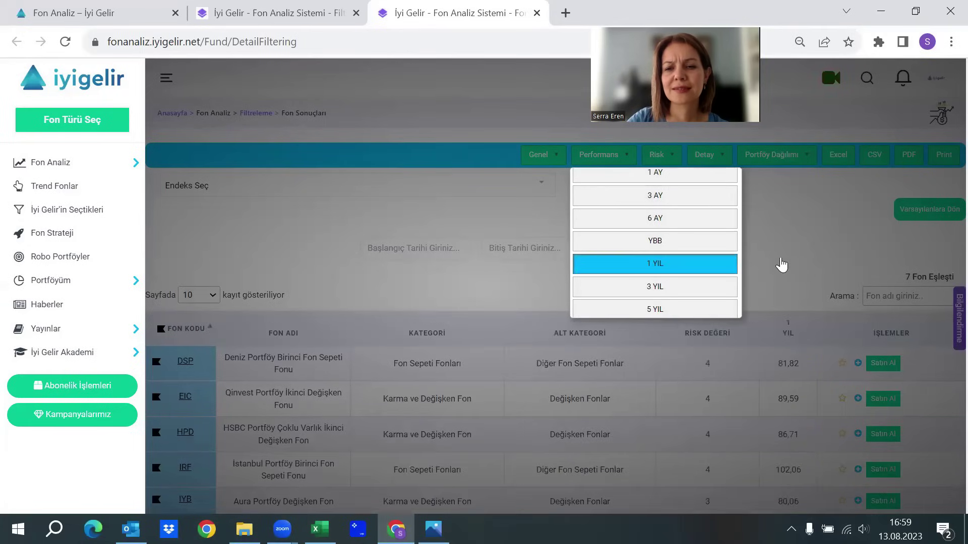
left_click(794, 343)
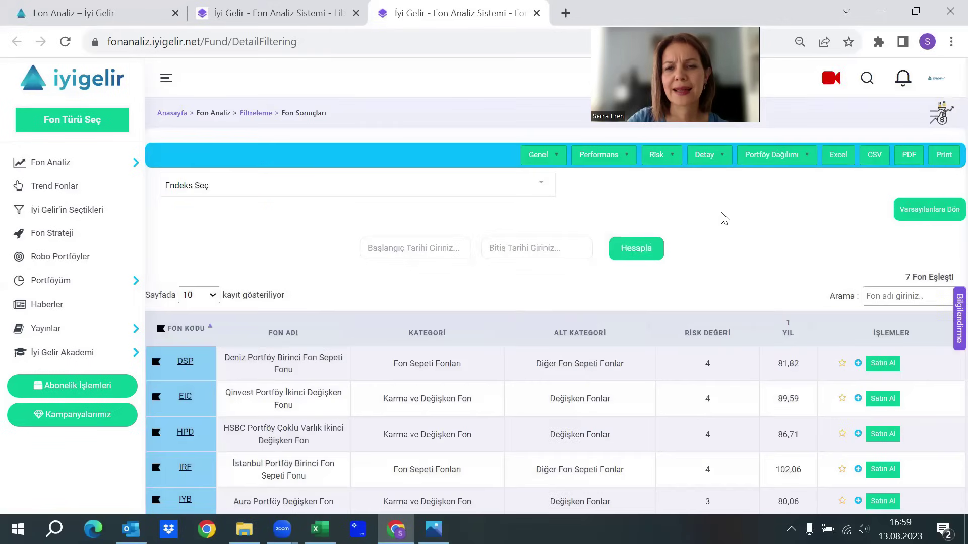
- Add the Hisse Senedi column from the portfolio distribution options to the fund results table
left_click(765, 159)
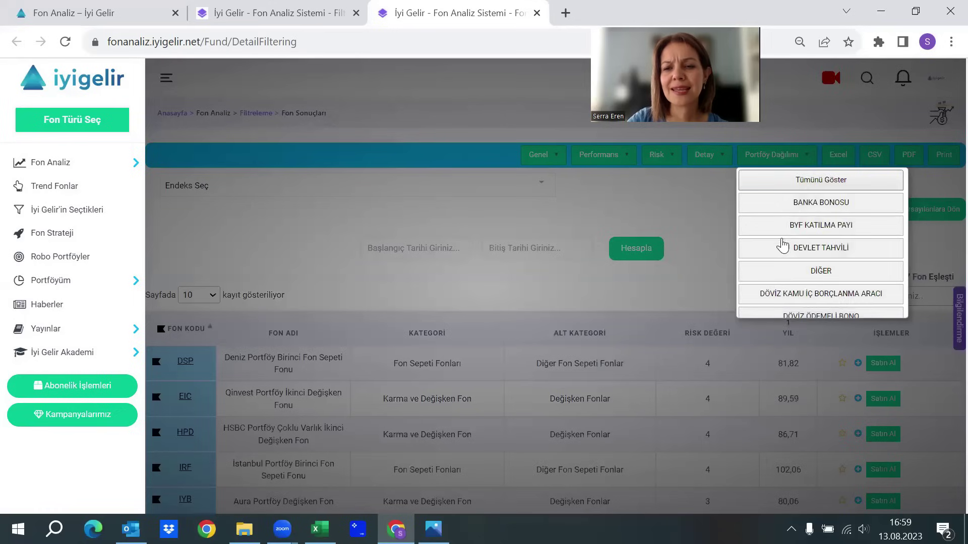
scroll(786, 263, "down", 6)
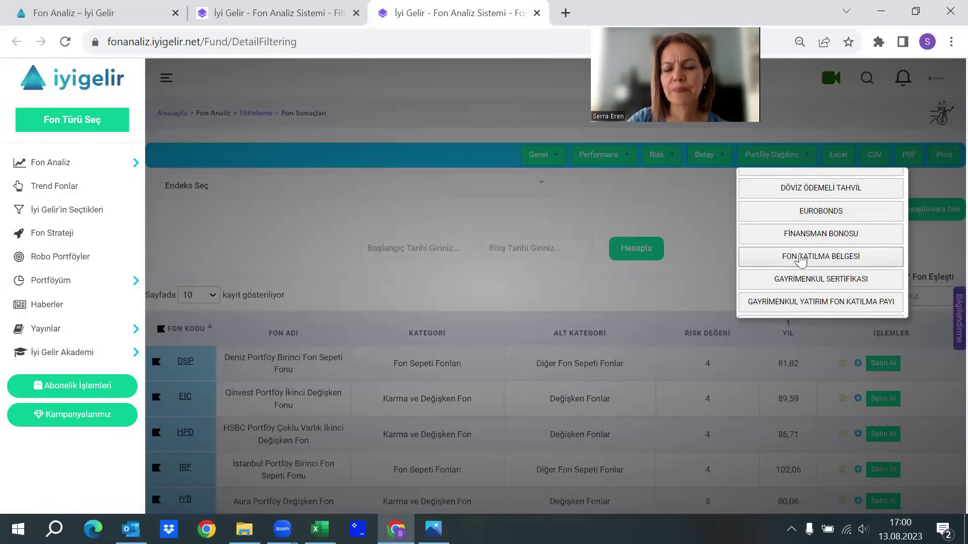
scroll(801, 260, "down", 3)
left_click(782, 297)
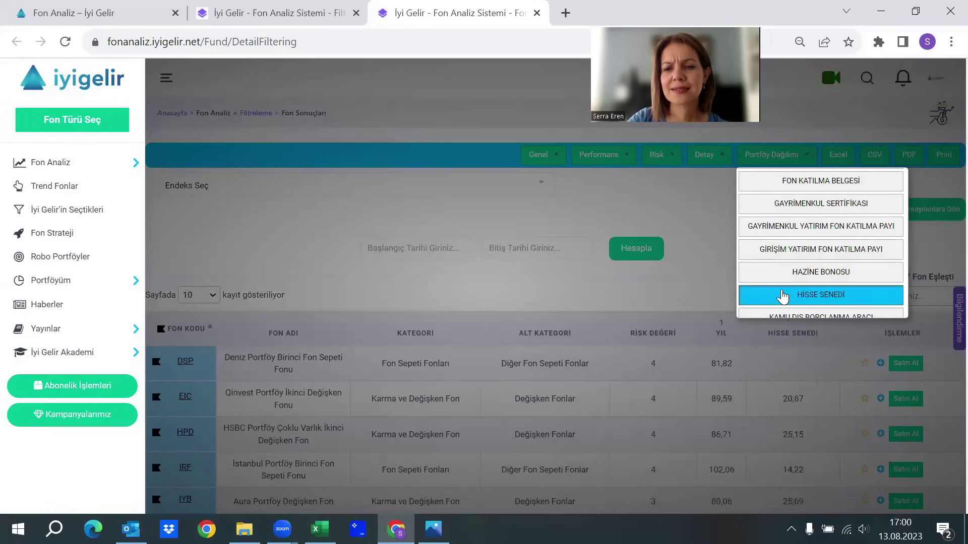
left_click(703, 296)
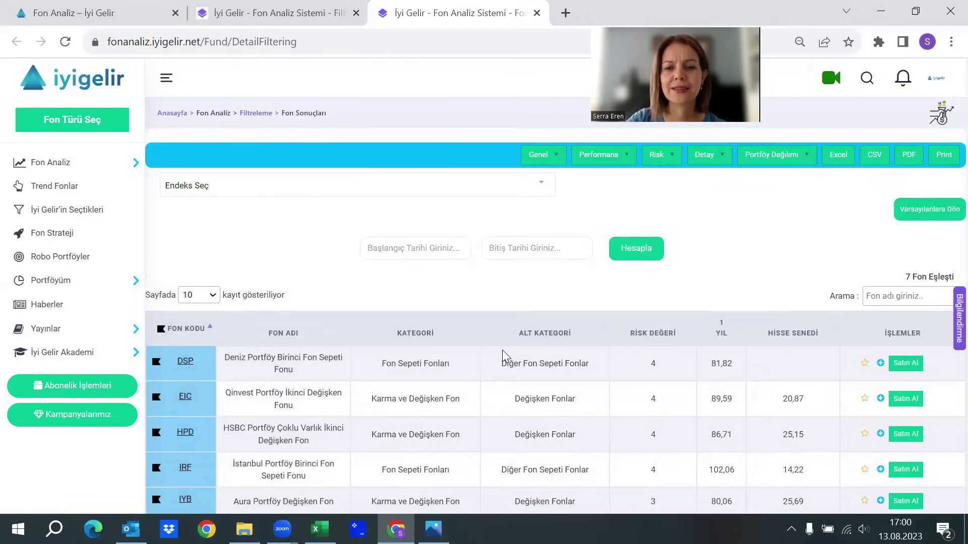
- Sort the matching funds by 1 Yıl return from highest to lowest
scroll(502, 354, "down", 2)
scroll(692, 328, "down", 2)
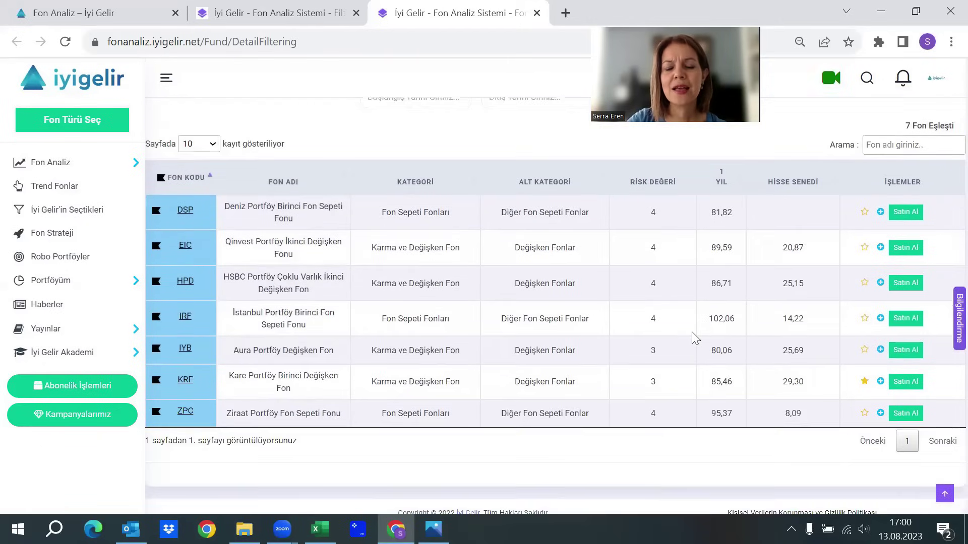
scroll(688, 338, "up", 2)
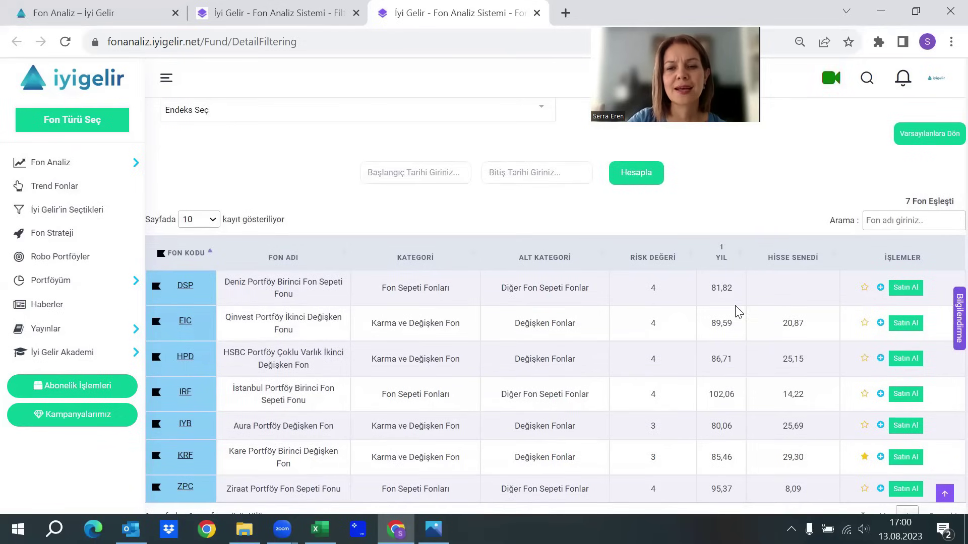
scroll(740, 350, "down", 2)
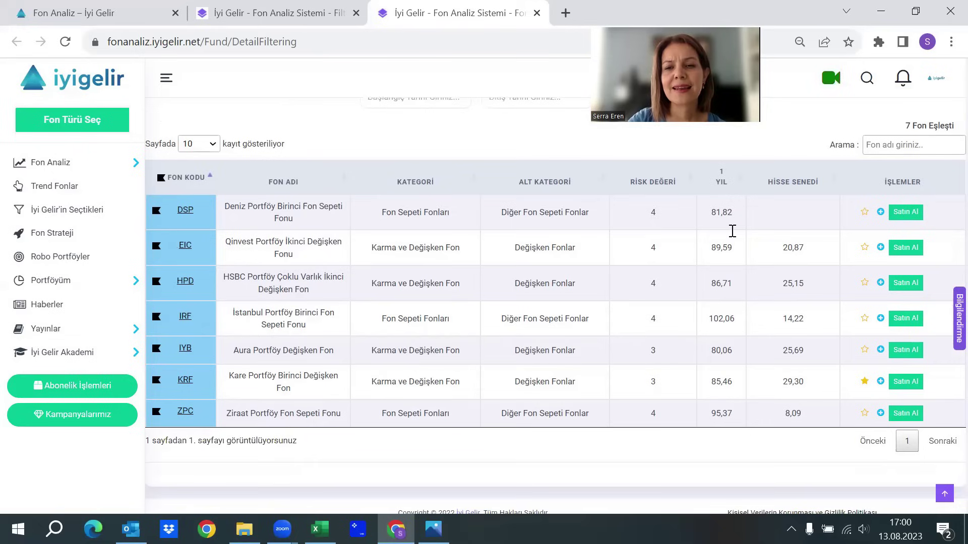
left_click(730, 182)
left_click(723, 180)
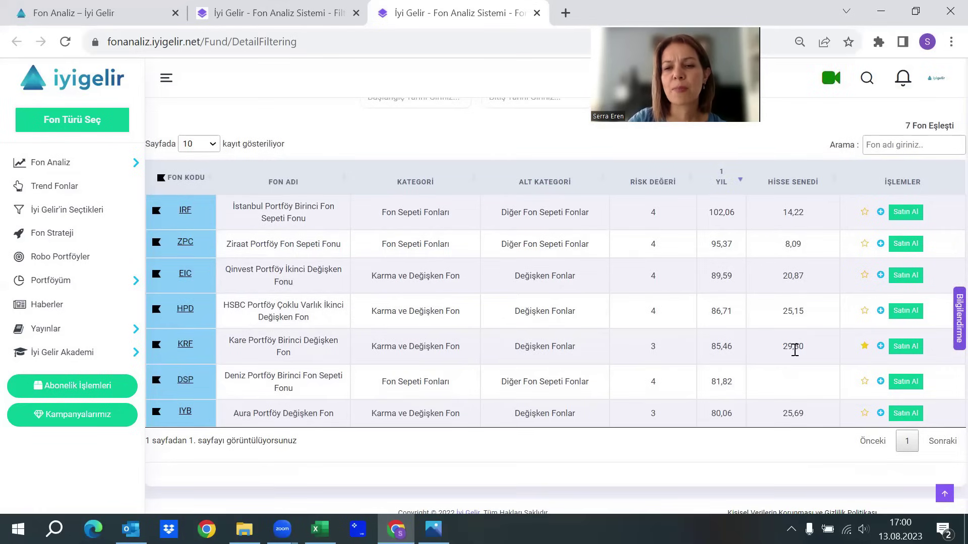
- Sort the matching funds by Hisse Senedi share from lowest to highest
left_click(800, 189)
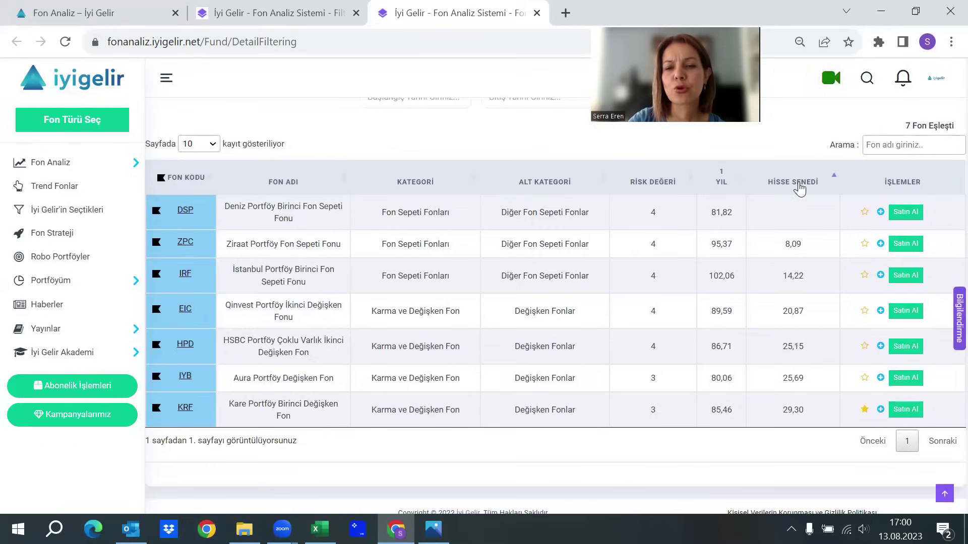
left_click(799, 189)
left_click(796, 187)
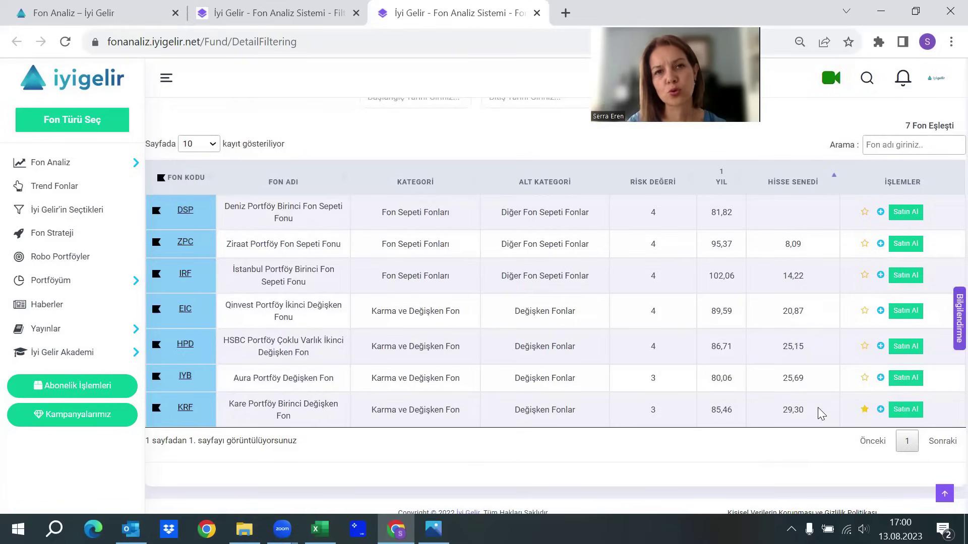
- Add the Yönetim Ücreti detail column and sort the funds by it in ascending order
scroll(805, 407, "up", 2)
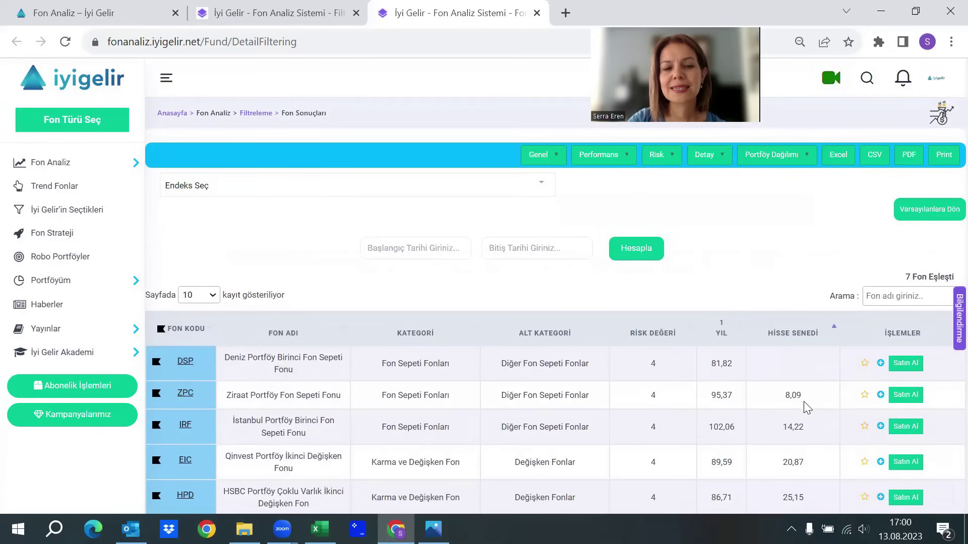
scroll(805, 407, "down", 1)
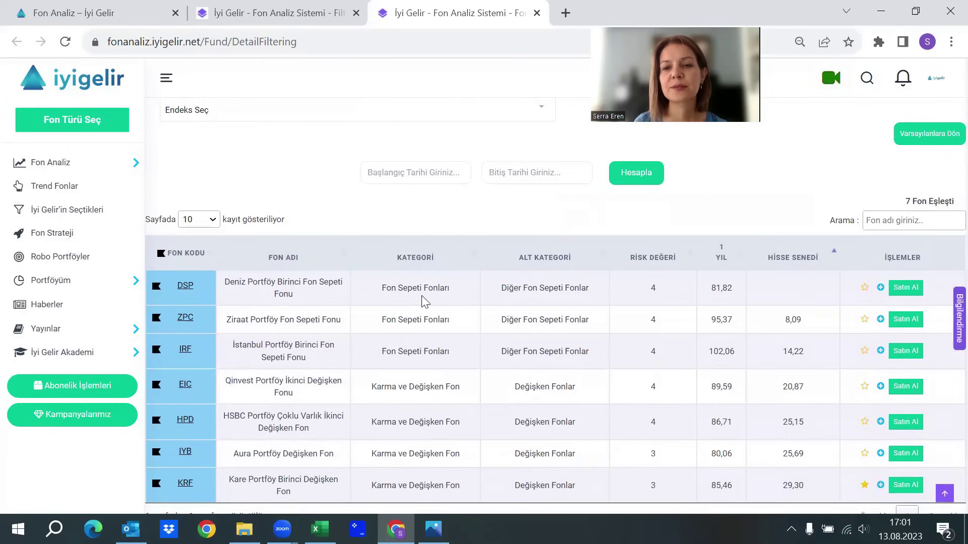
scroll(540, 264, "up", 2)
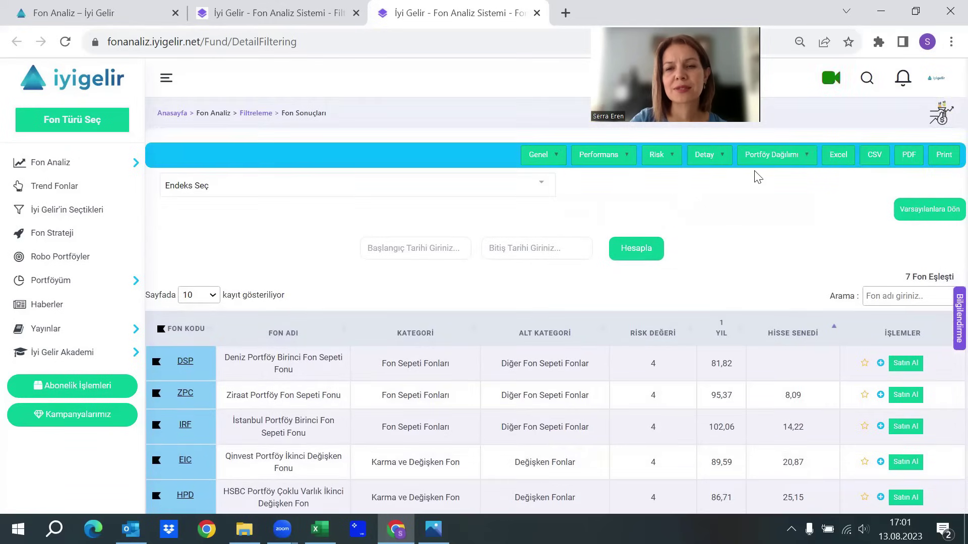
left_click(706, 156)
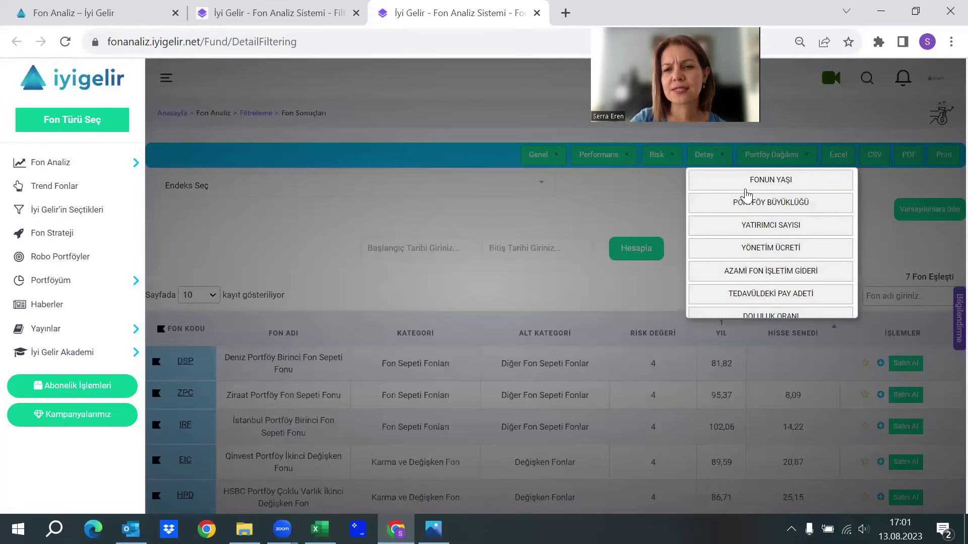
left_click(761, 247)
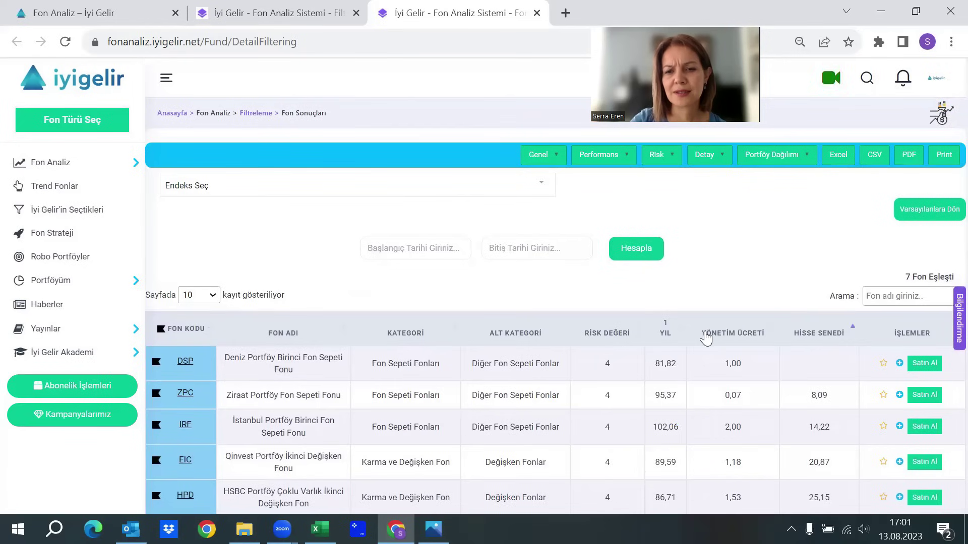
scroll(704, 337, "down", 2)
left_click(740, 258)
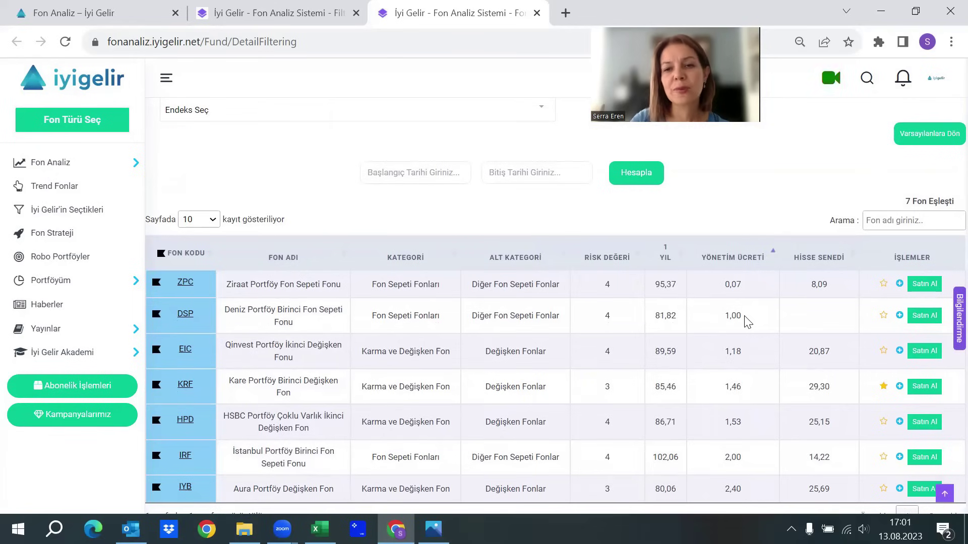
- Remove the 1 Yıl and Risk Değeri columns from the fund results table
scroll(744, 316, "up", 2)
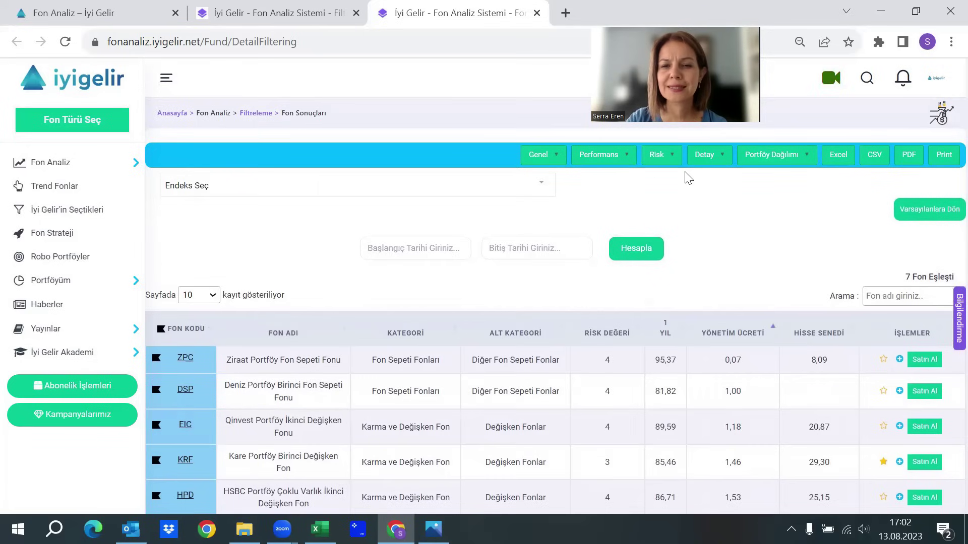
left_click(606, 158)
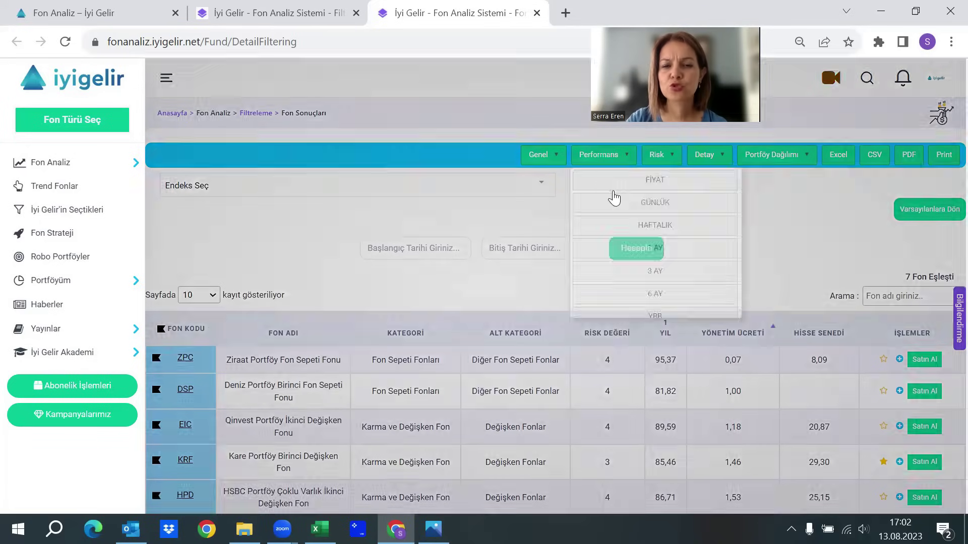
scroll(634, 273, "down", 2)
left_click(659, 157)
left_click(658, 156)
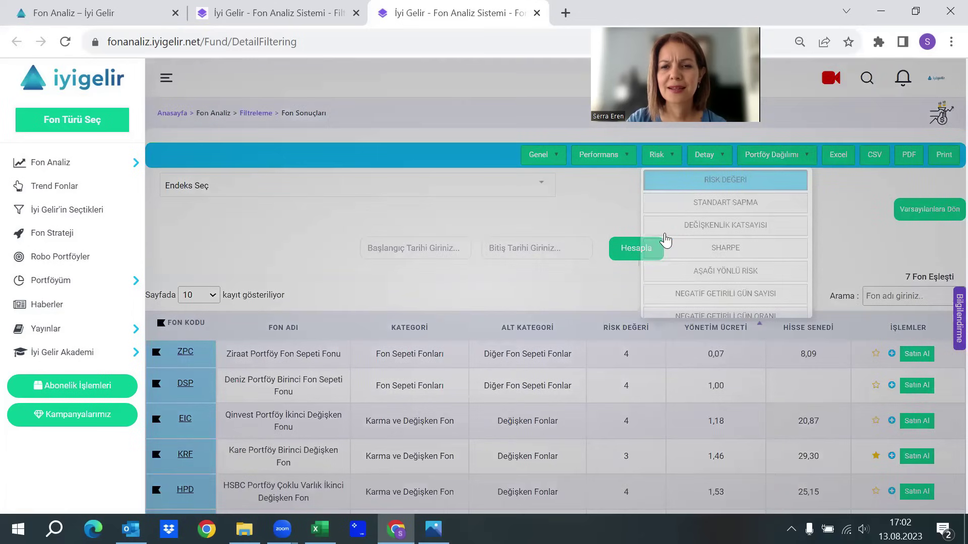
scroll(691, 233, "down", 1)
scroll(718, 185, "up", 1)
left_click(718, 185)
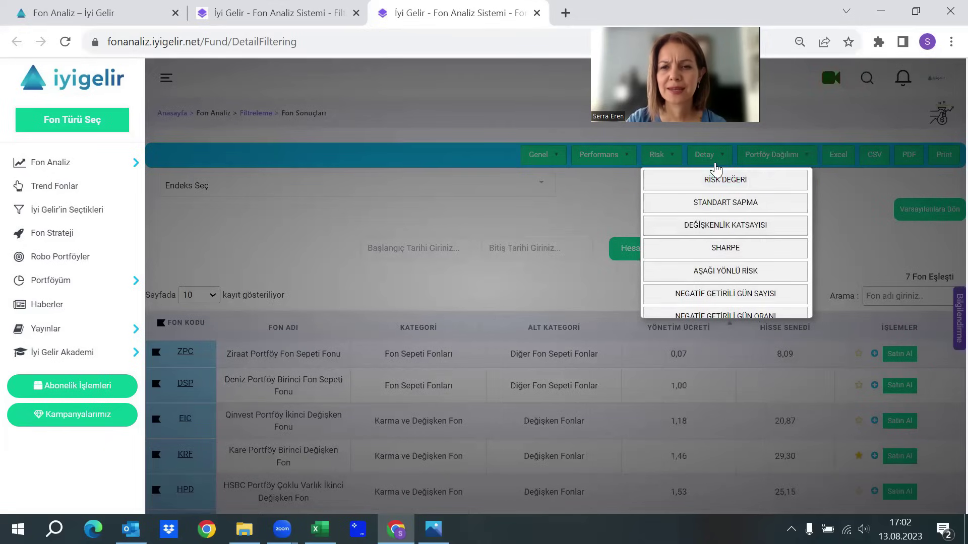
- Remove the Yönetim Ücreti and Hisse Senedi columns from the fund results table
left_click(781, 161)
left_click(712, 156)
left_click(733, 249)
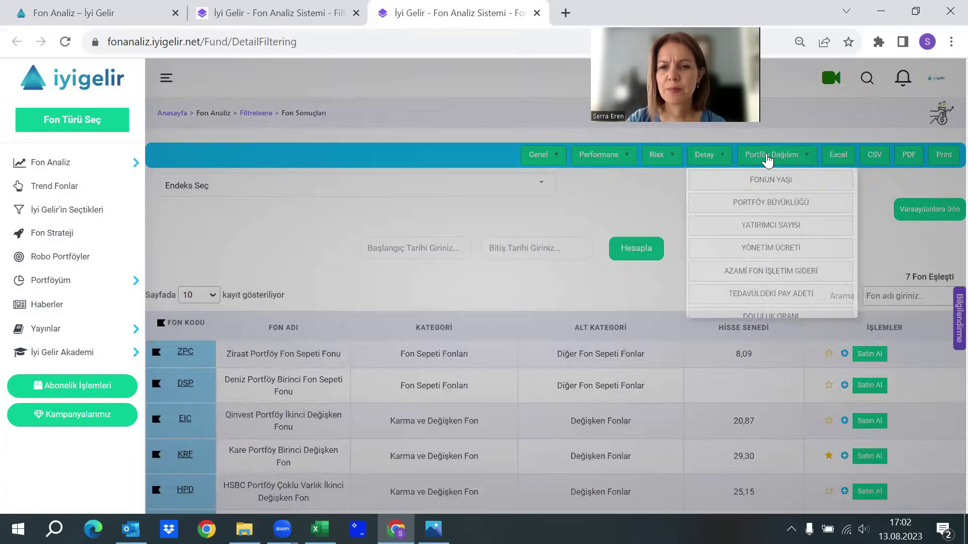
left_click(766, 160)
left_click(778, 163)
scroll(792, 247, "down", 3)
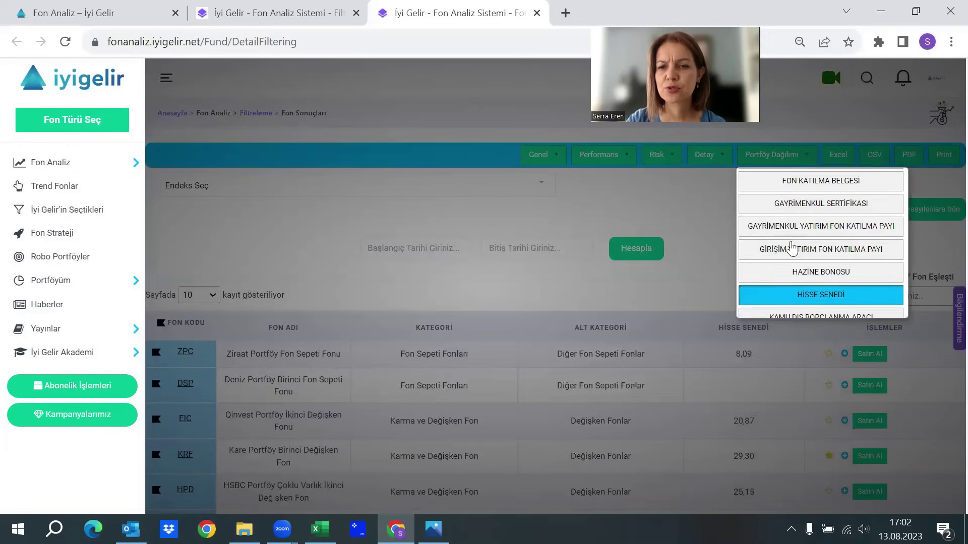
left_click(806, 299)
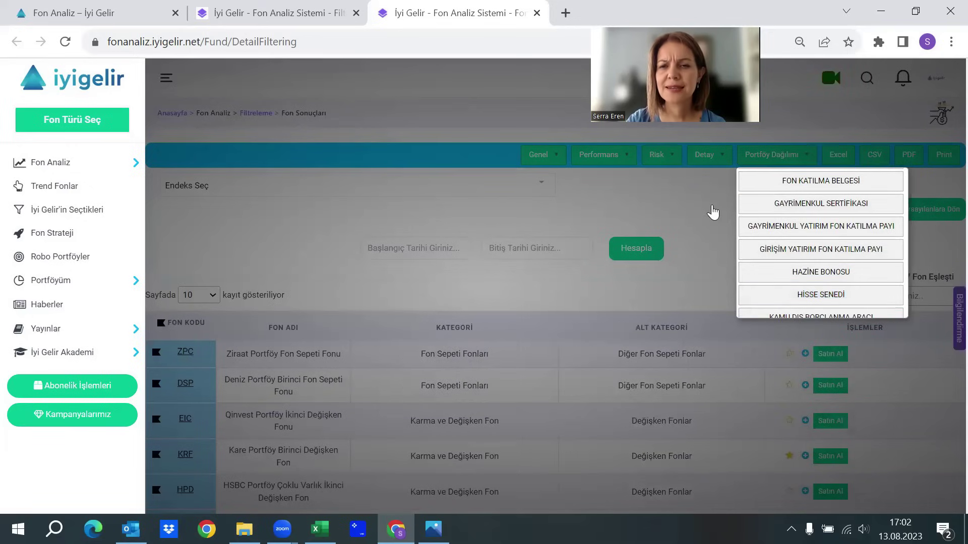
left_click(713, 212)
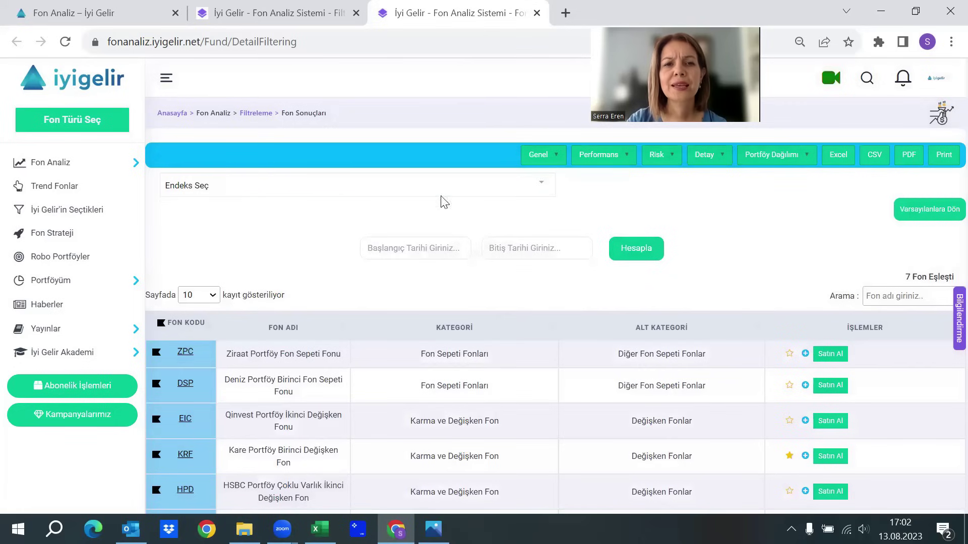
- Return to the Filtreleme page and switch to detailed filtering, carrying over the quick filter settings
left_click(62, 166)
left_click(58, 184)
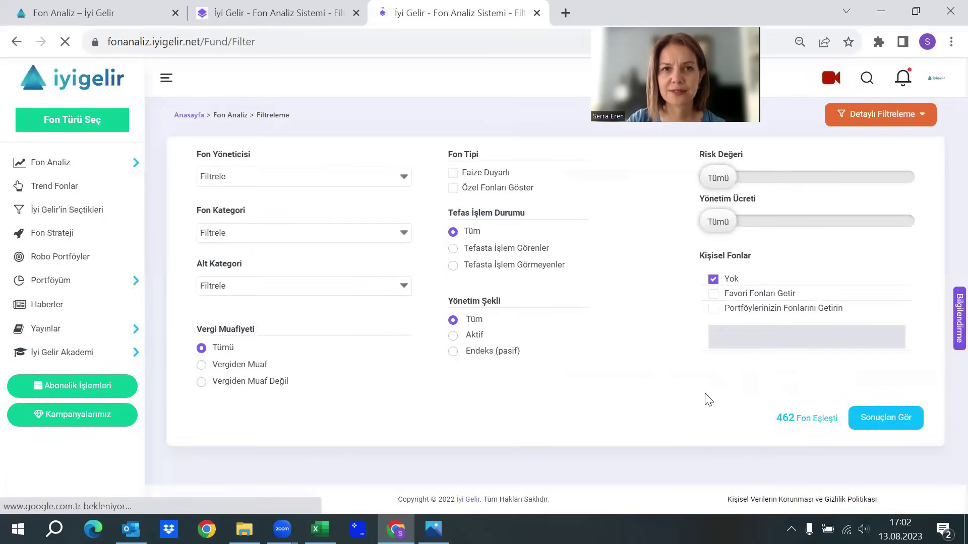
left_click(866, 115)
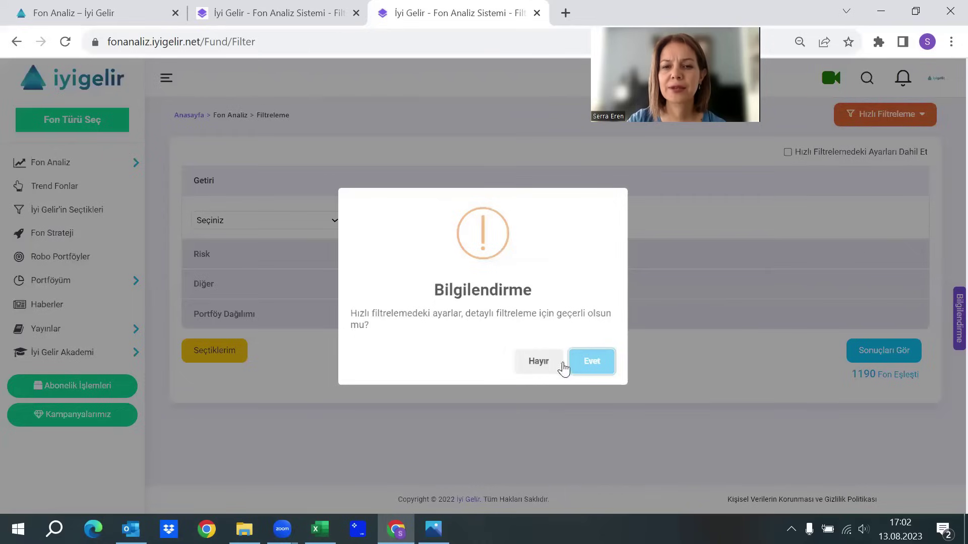
left_click(590, 371)
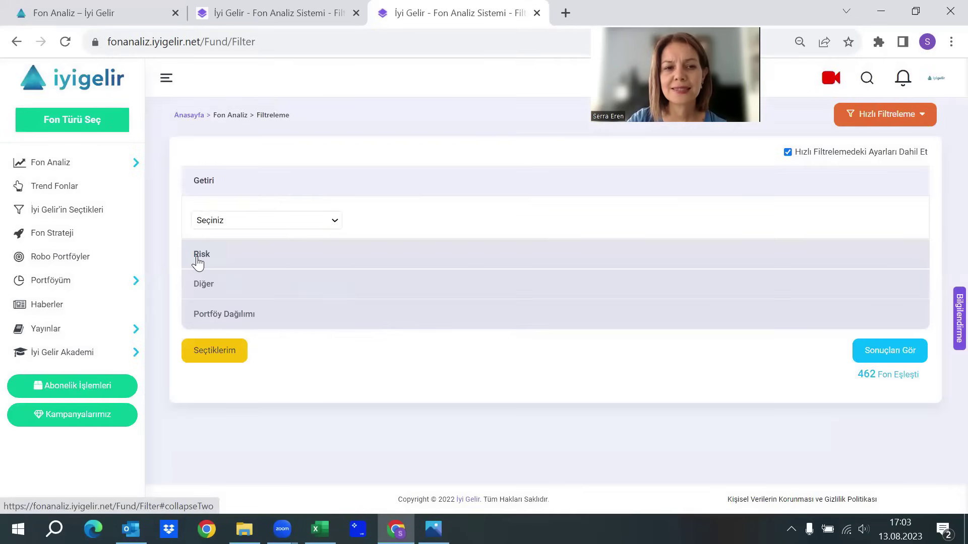
- Filter the funds by the Risk Değeri criterion with a maximum of 6
left_click(198, 260)
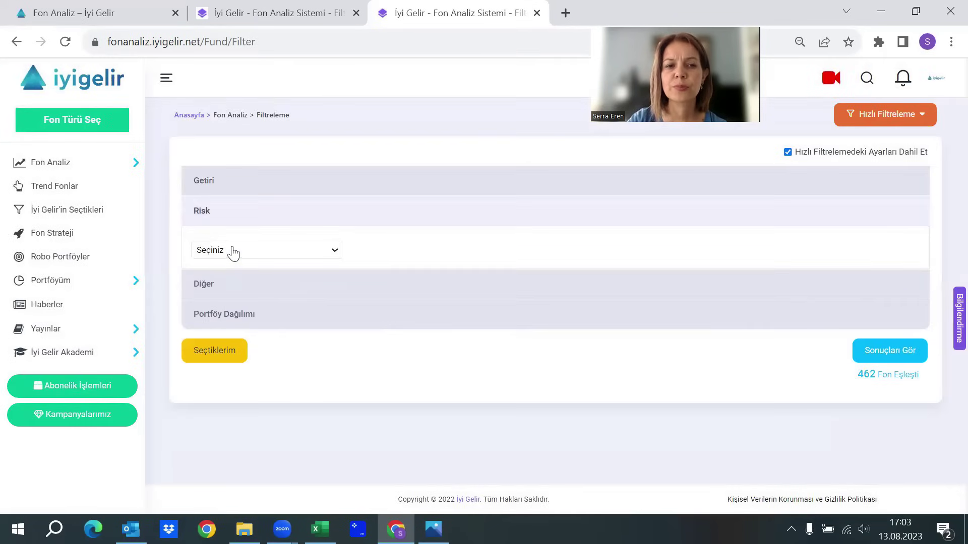
left_click(232, 252)
left_click(221, 274)
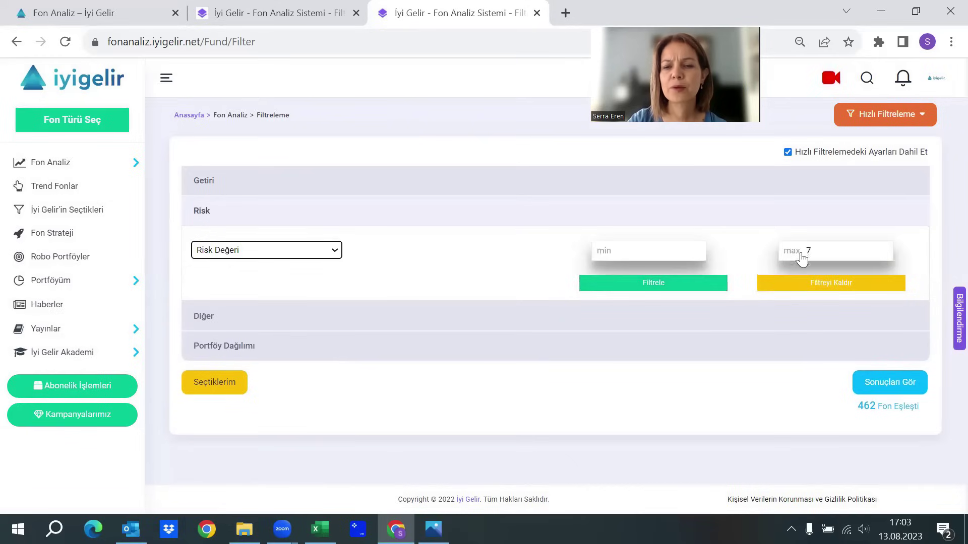
left_click(823, 258)
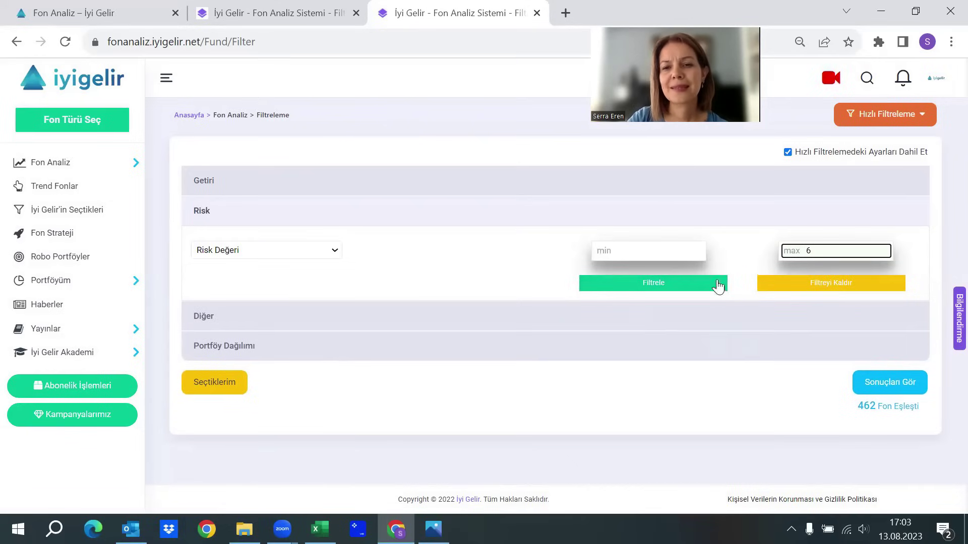
left_click(672, 289)
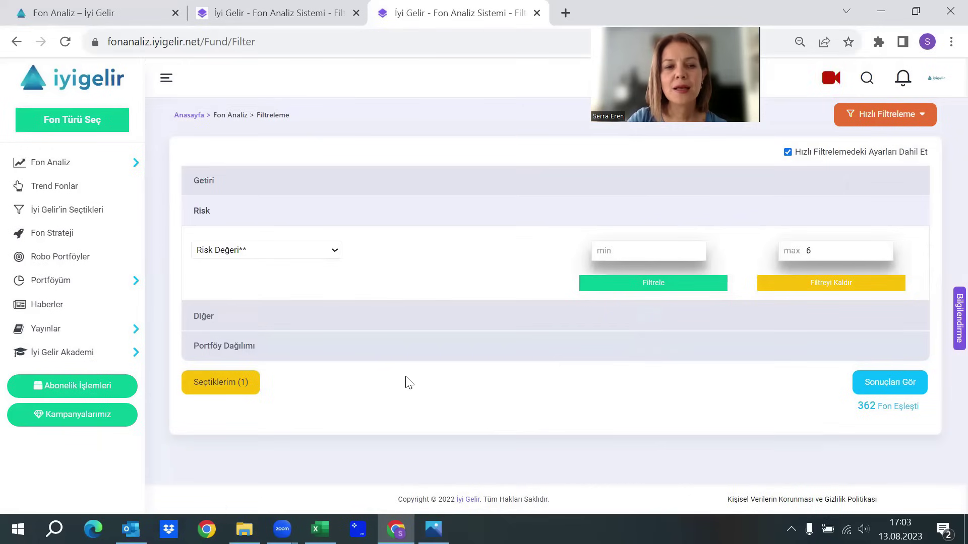
- Add a Portföy Dağılımı filter limiting Hisse Senedi to a maximum of 50
left_click(212, 347)
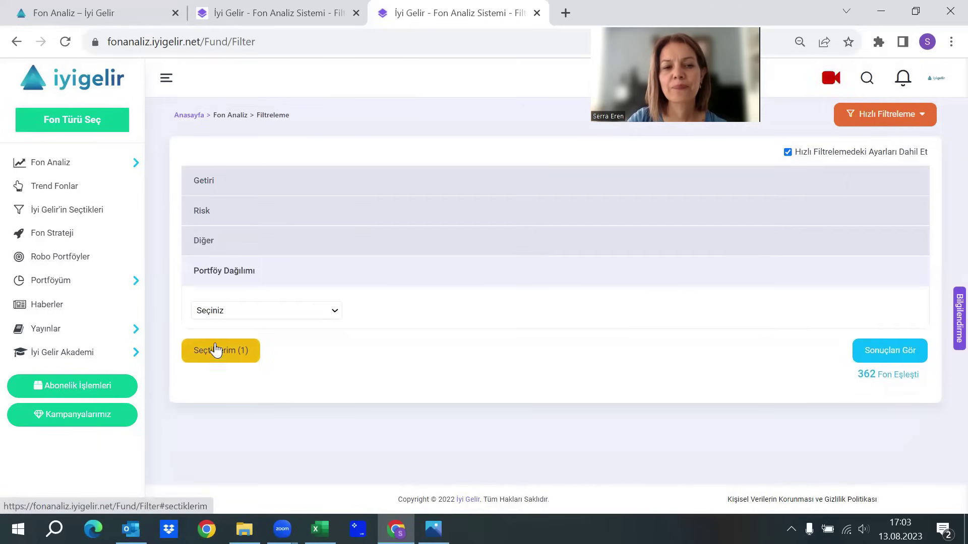
left_click(228, 310)
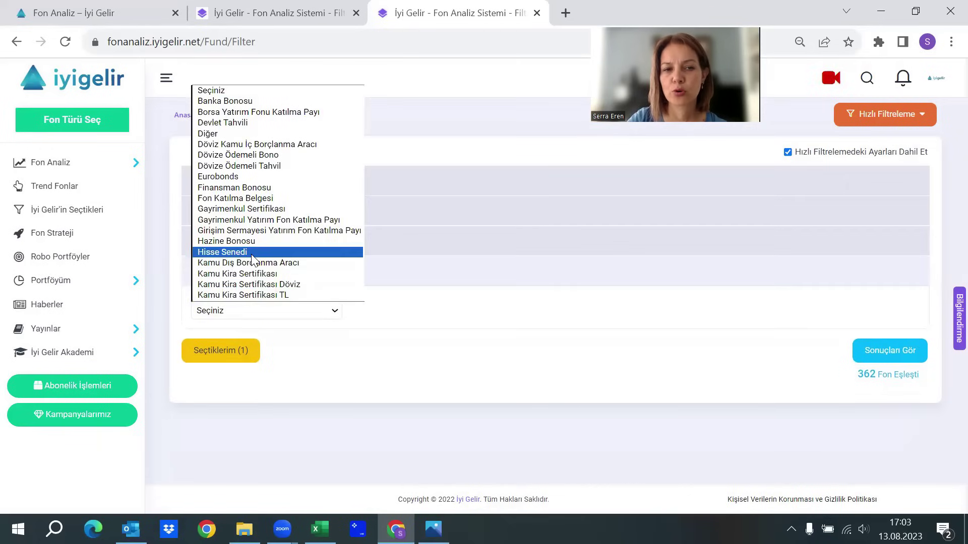
left_click(237, 252)
left_click(845, 315)
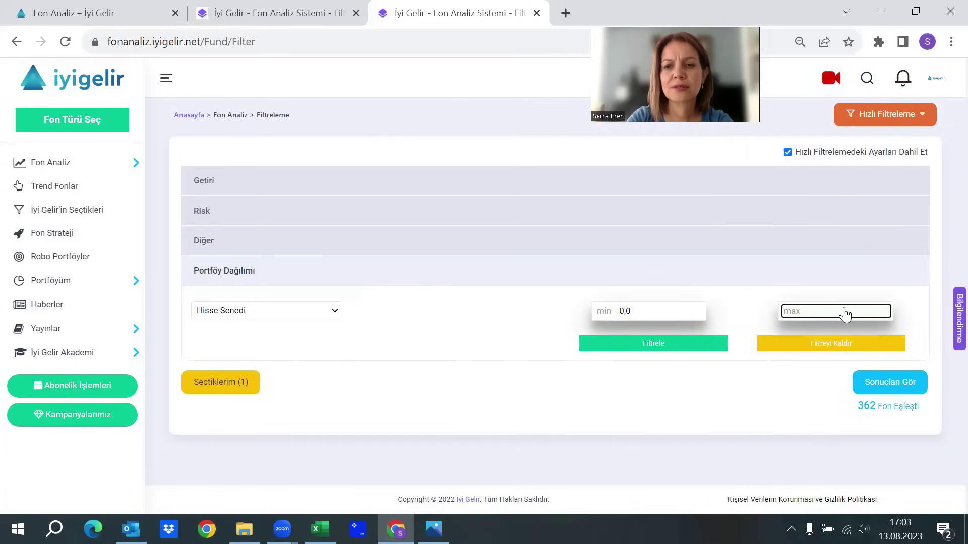
type("50")
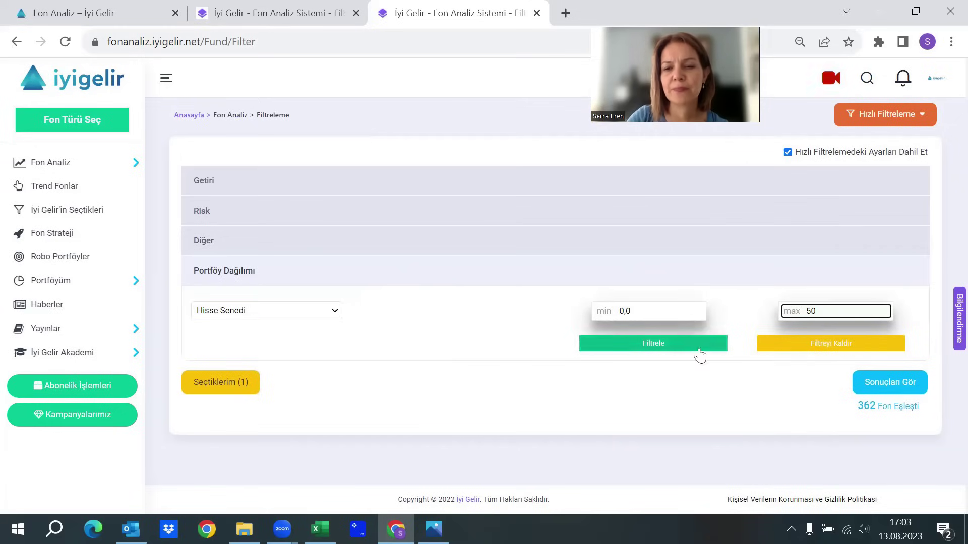
left_click(655, 347)
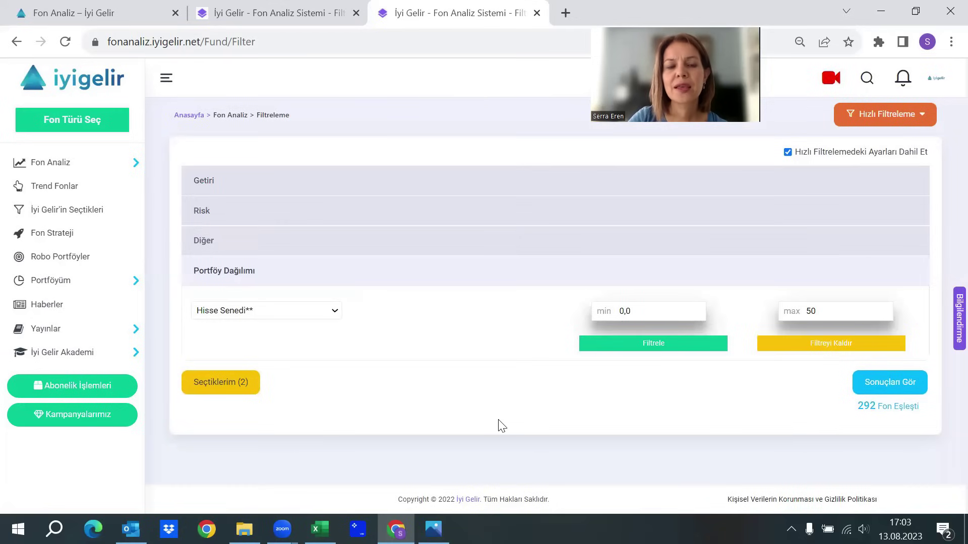
- Add a Getiri filter on YBB(%) with a minimum of 60
left_click(210, 187)
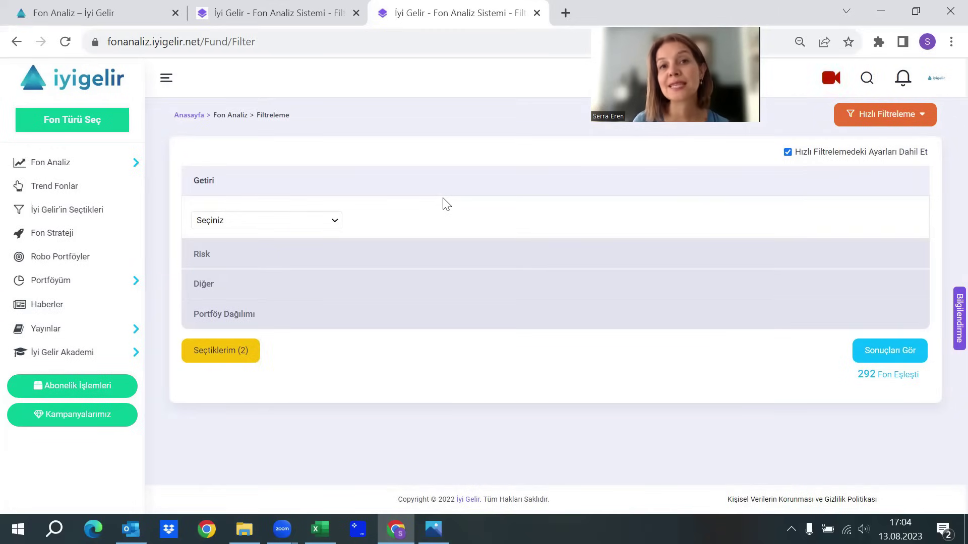
left_click(229, 227)
left_click(229, 296)
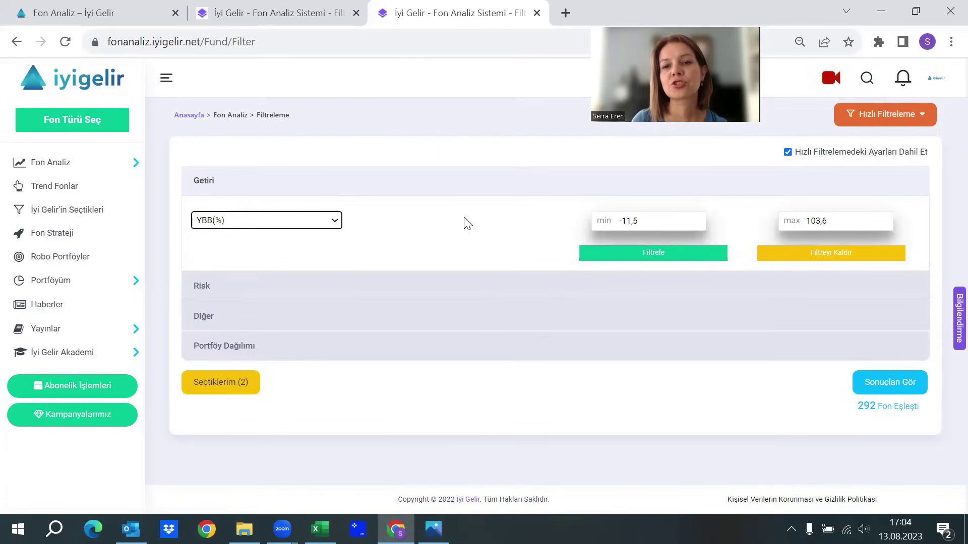
left_click(650, 223)
key("BackSpace")
key("BackSpace")
key("BackSpace")
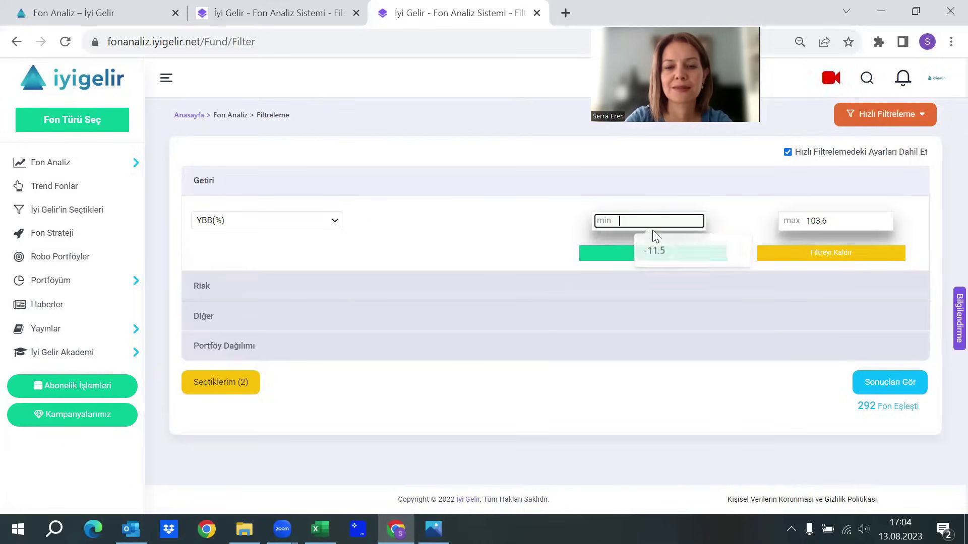
type("60")
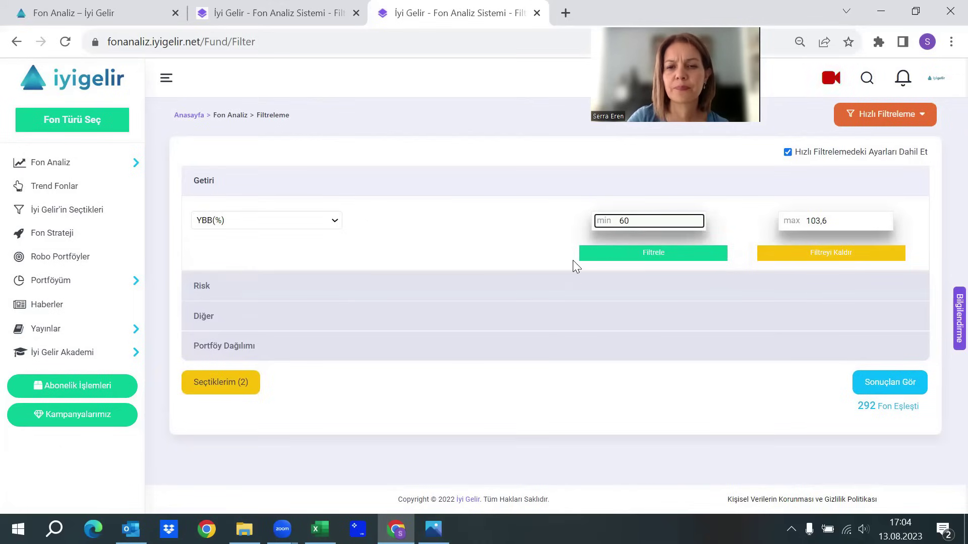
left_click(654, 256)
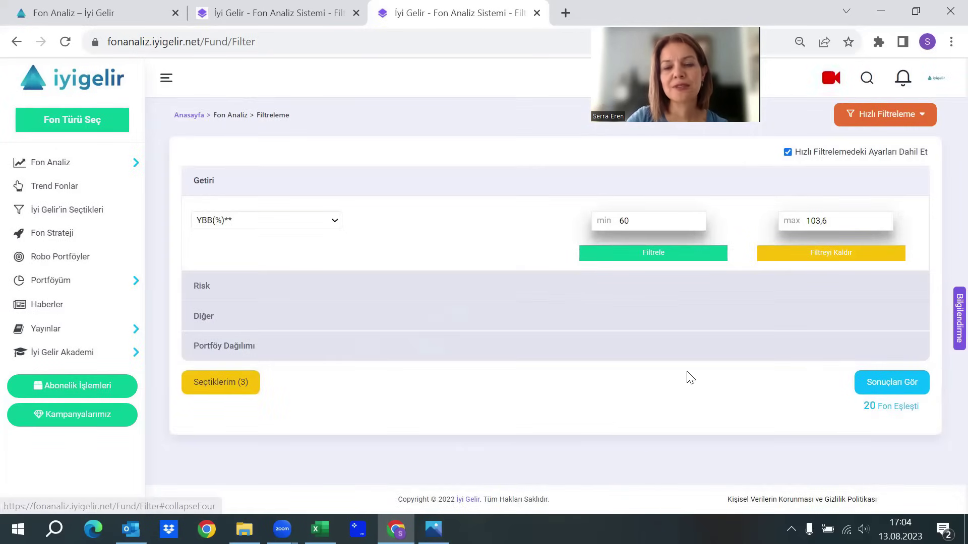
- Review the list of selected filter criteria, close it and open the matching fund results
left_click(230, 391)
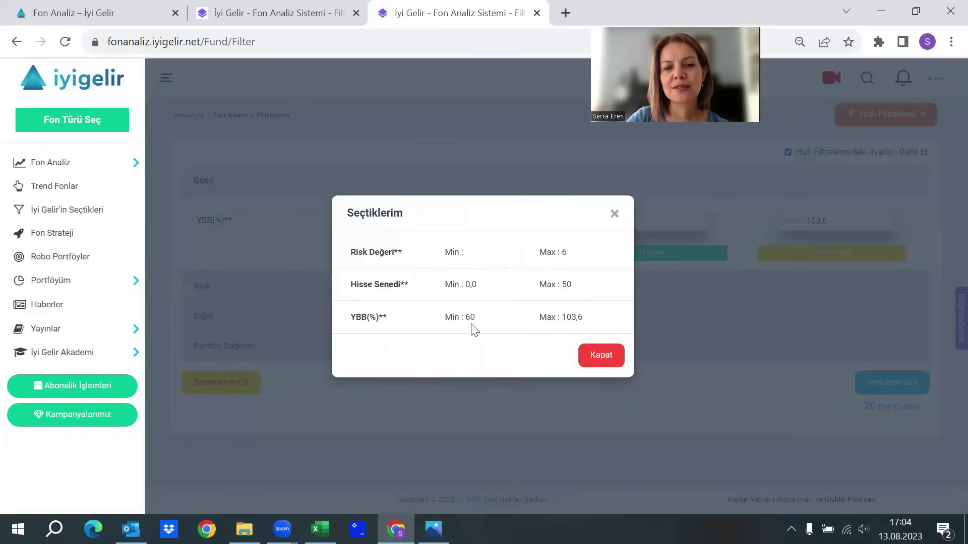
left_click(604, 356)
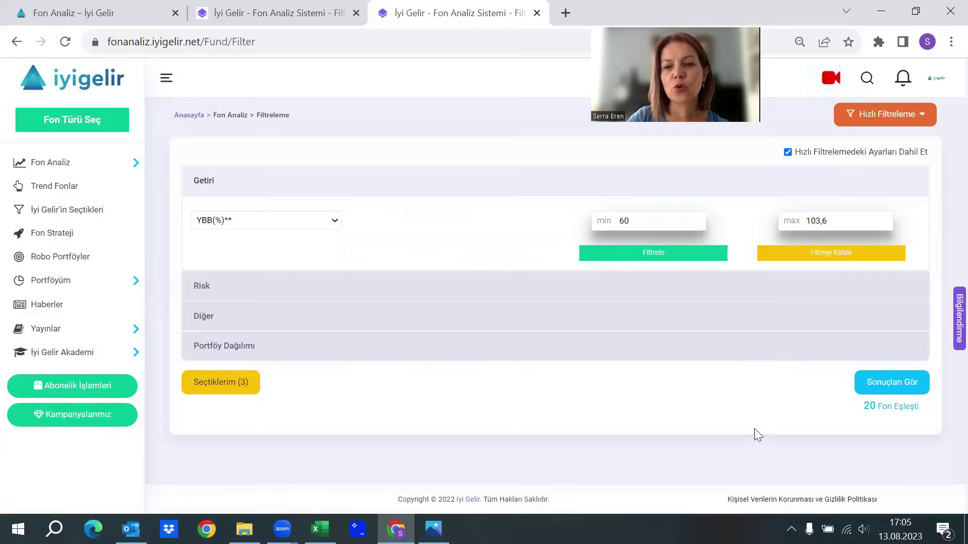
left_click(899, 380)
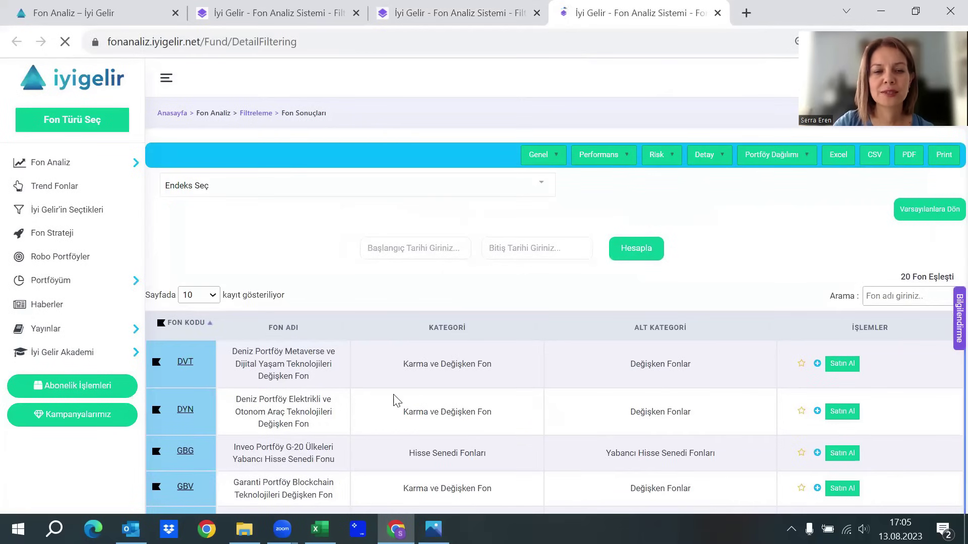
- Set the results table to show all records (Tümü) on one page
left_click(202, 304)
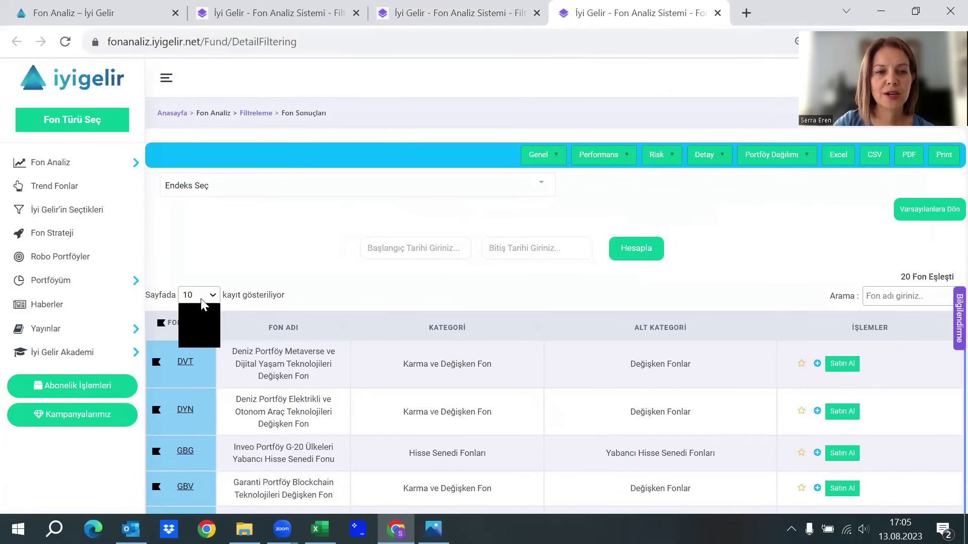
left_click(201, 341)
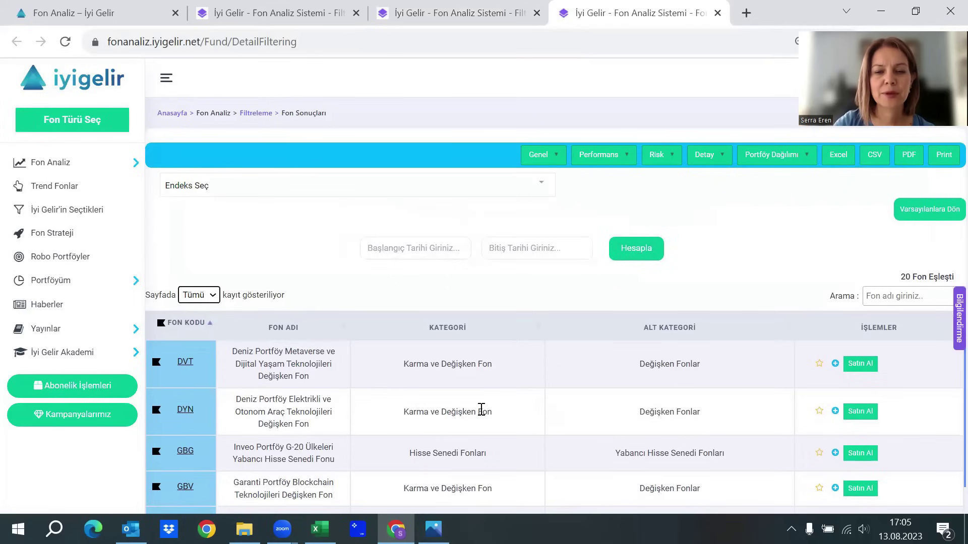
scroll(481, 409, "down", 3)
scroll(481, 409, "up", 3)
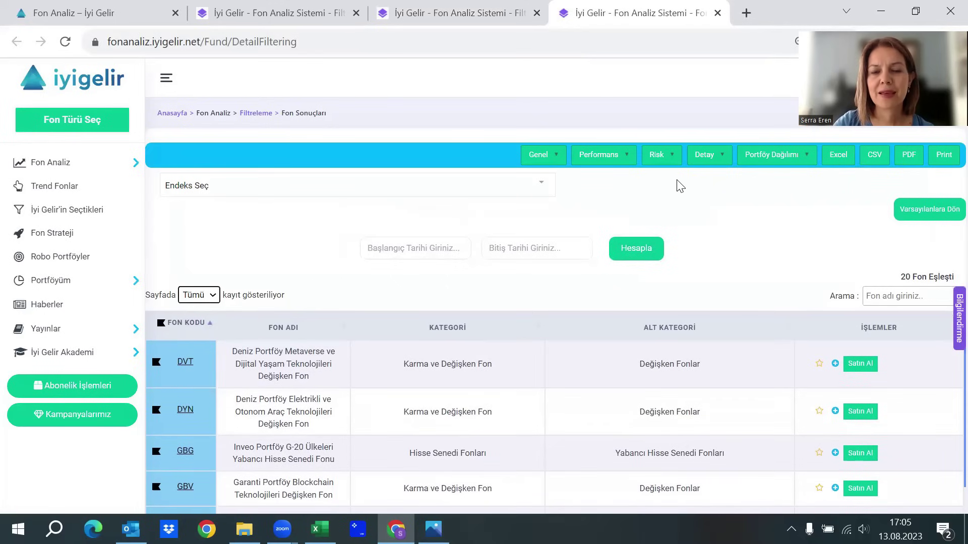
- Add the YBB performance column and the Risk Değeri column to the fund results table
left_click(611, 162)
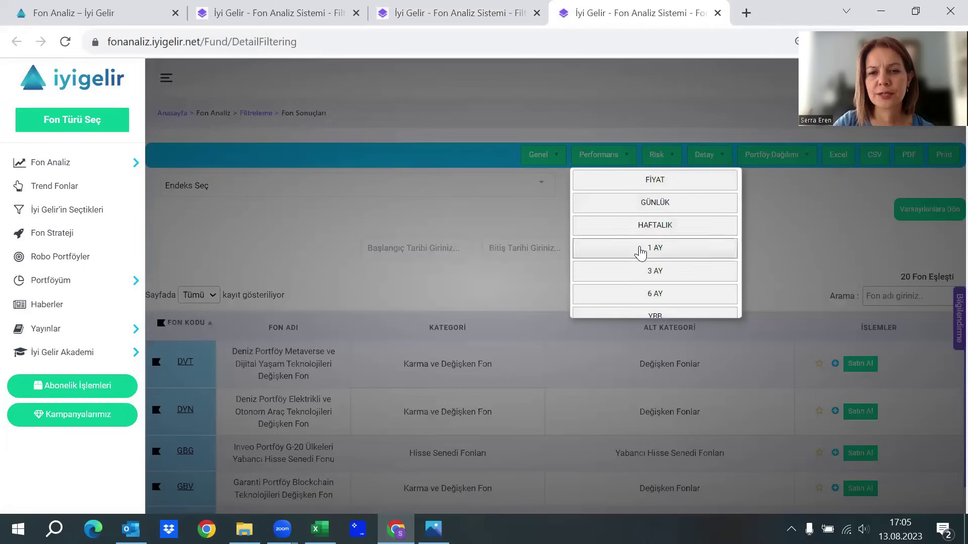
scroll(649, 264, "down", 2)
left_click(648, 243)
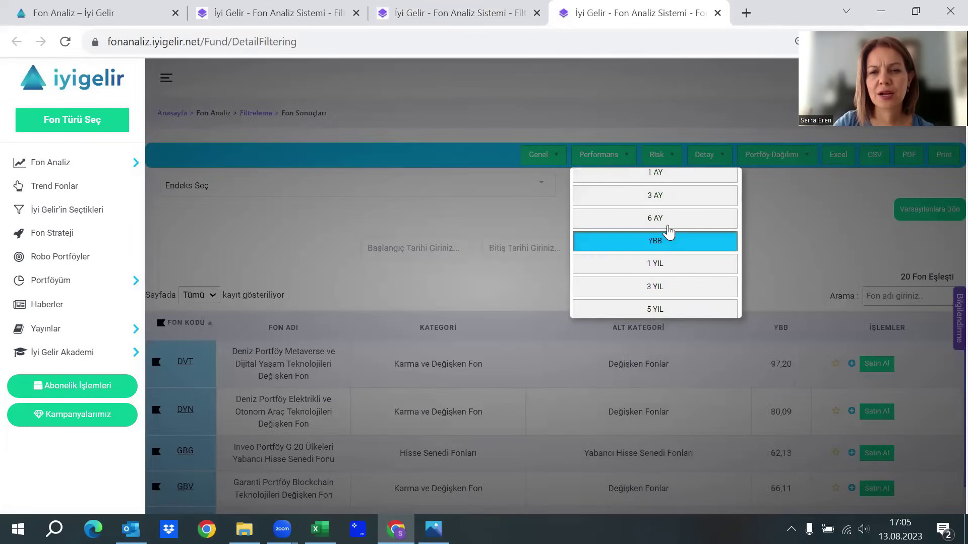
left_click(663, 159)
left_click(664, 159)
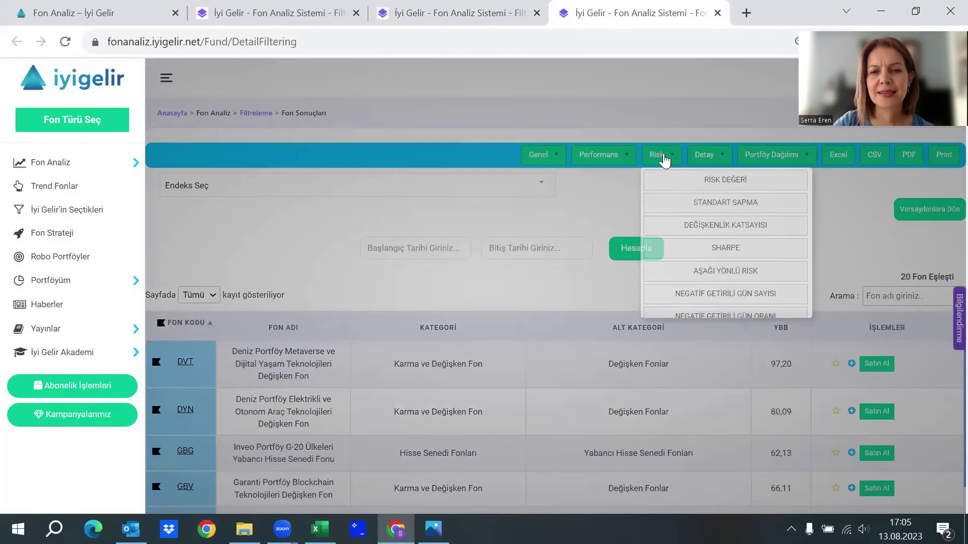
left_click(671, 182)
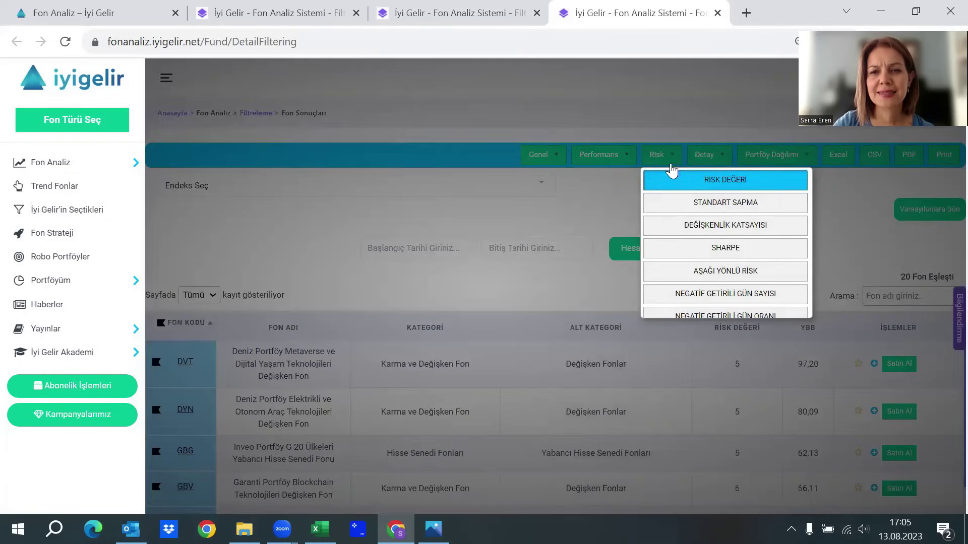
left_click(700, 169)
- Add the Hisse Senedi portfolio distribution column to the fund results table
left_click(757, 159)
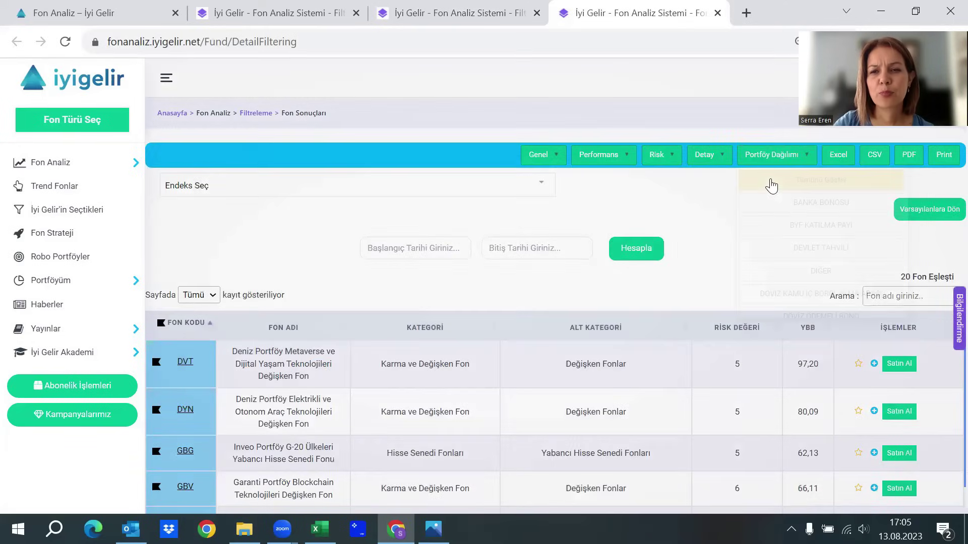
scroll(796, 272, "down", 2)
scroll(797, 273, "down", 3)
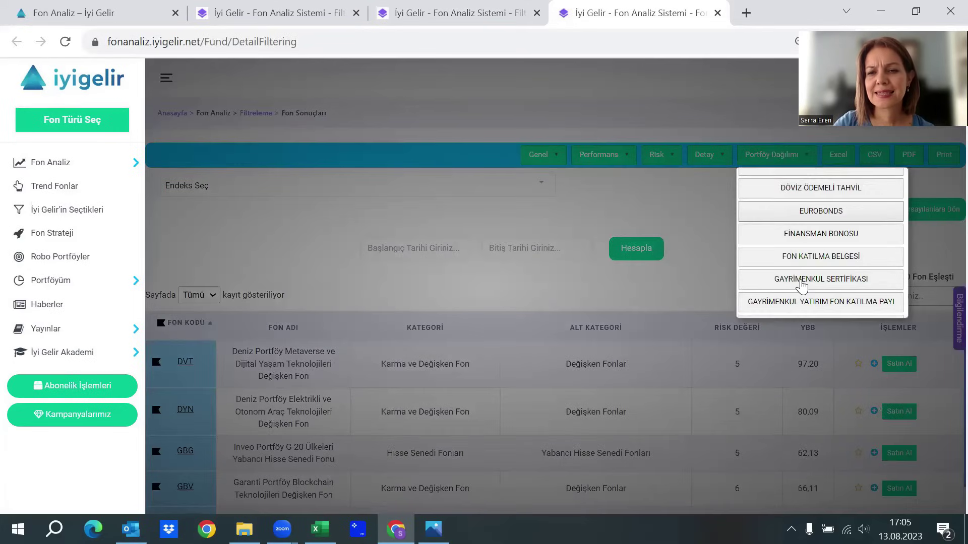
left_click(802, 297)
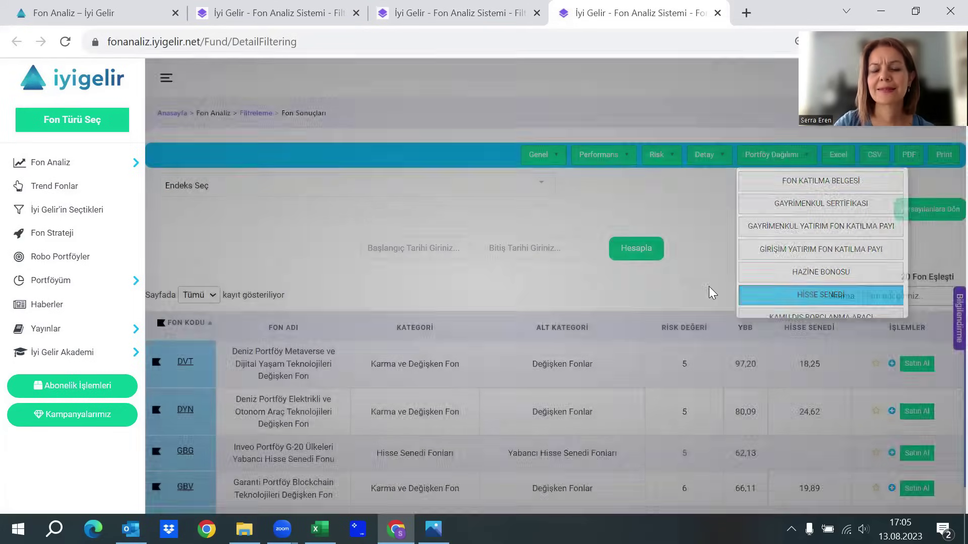
left_click(703, 298)
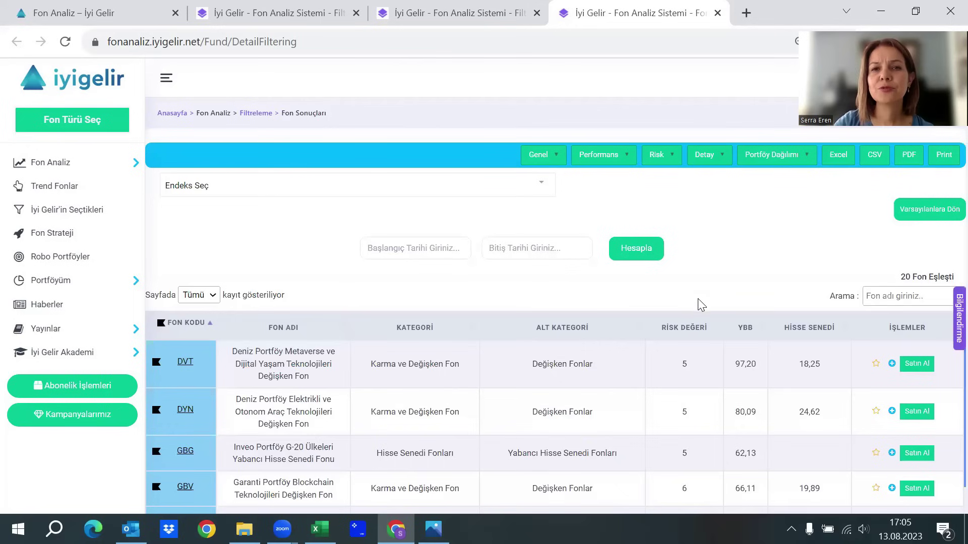
- Examine the Risk Değeri, YBB and Hisse Senedi values across all matching funds in the results table
scroll(687, 329, "down", 1)
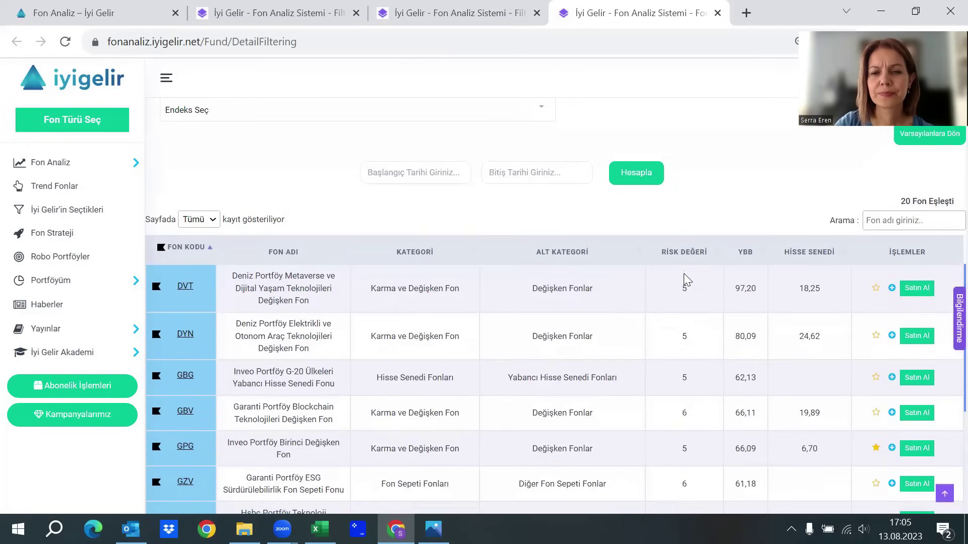
scroll(704, 292, "down", 3)
scroll(706, 406, "down", 3)
scroll(705, 411, "down", 5)
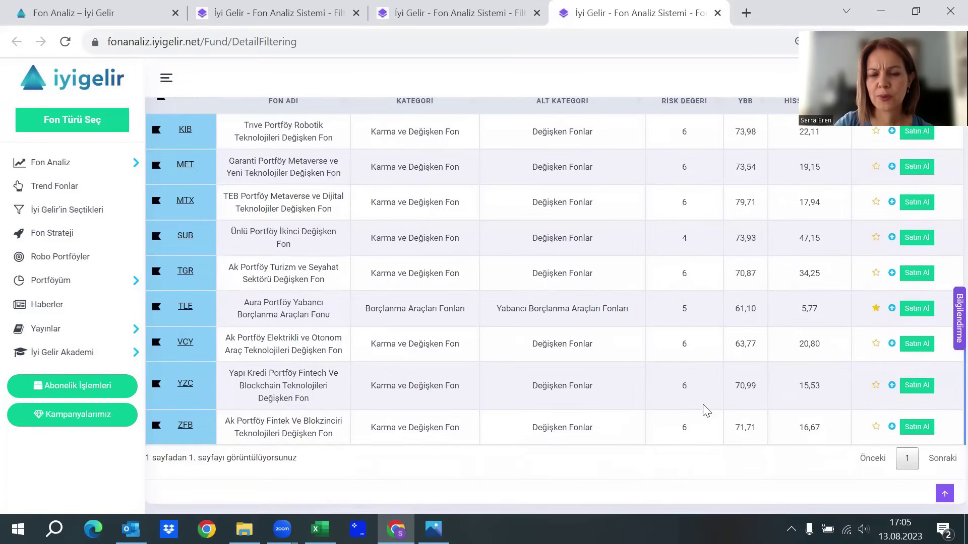
scroll(705, 410, "up", 6)
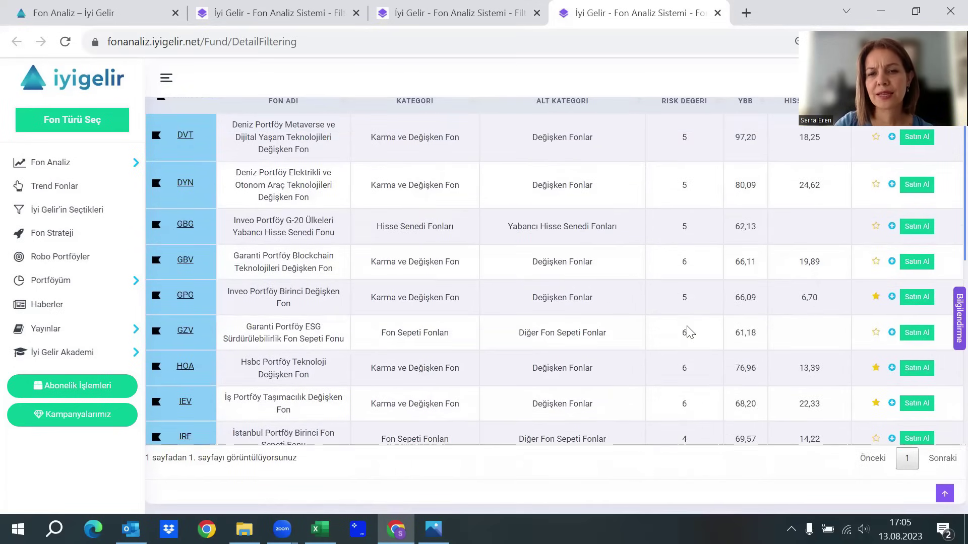
scroll(688, 332, "down", 2)
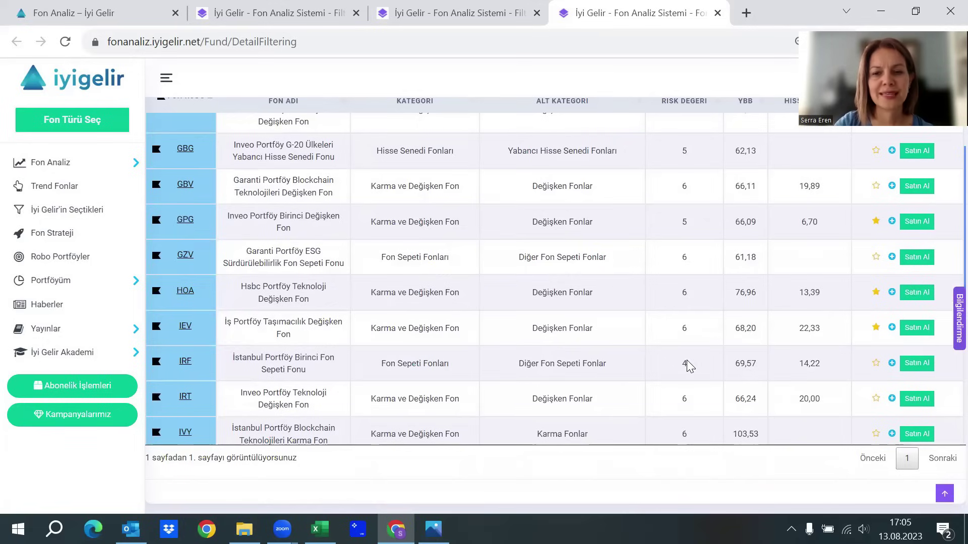
scroll(688, 363, "down", 2)
scroll(687, 346, "down", 6)
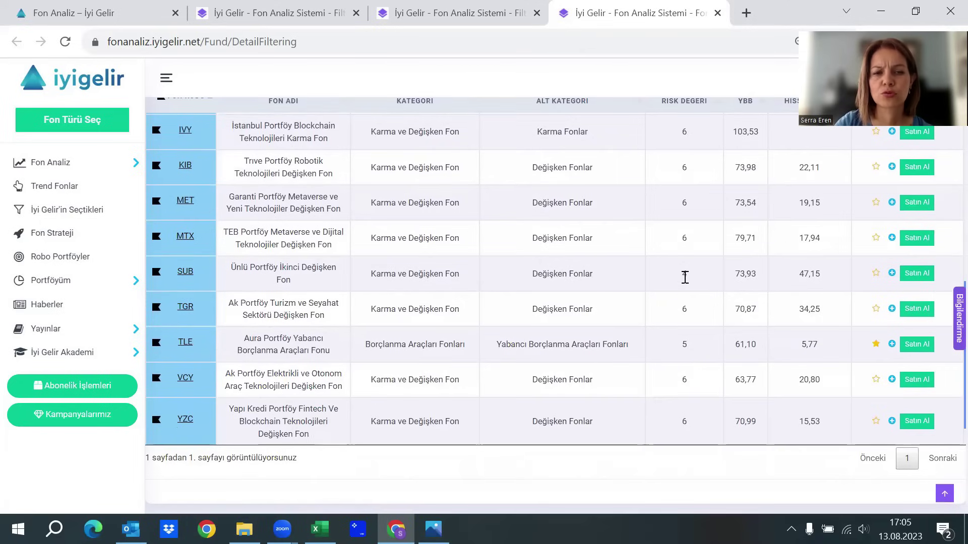
scroll(685, 278, "down", 2)
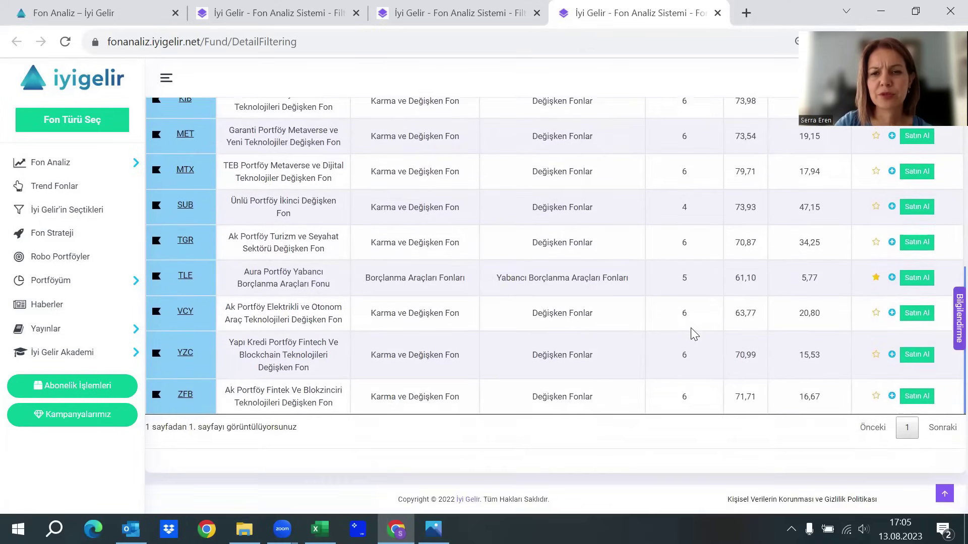
scroll(693, 331, "up", 3)
scroll(693, 333, "up", 2)
scroll(693, 333, "down", 5)
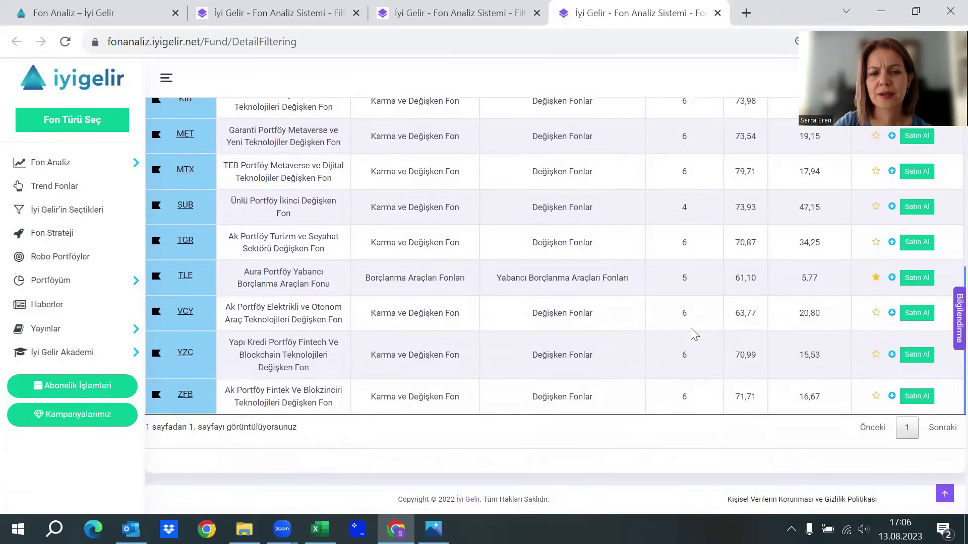
- Sort the fund results table by YBB return in descending order
scroll(679, 335, "up", 6)
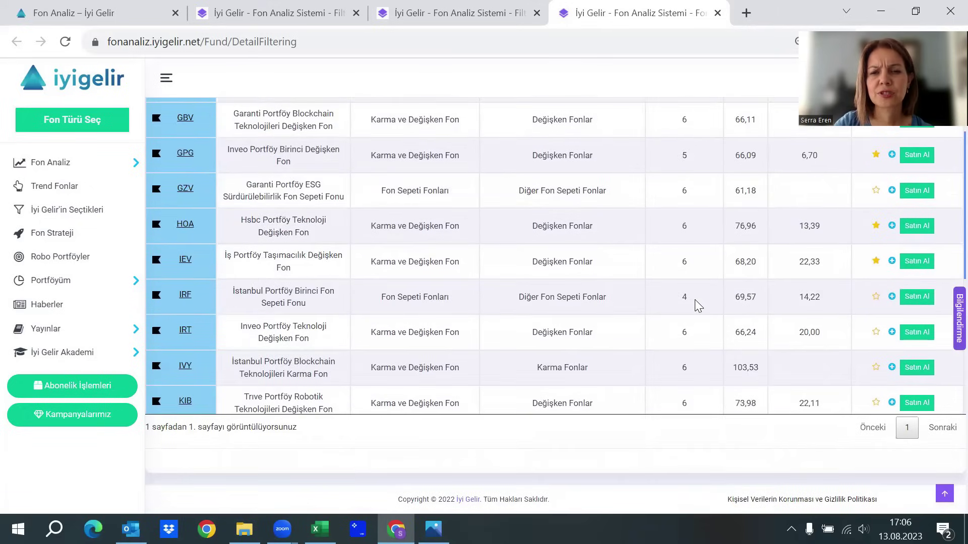
scroll(698, 306, "up", 2)
scroll(698, 305, "up", 2)
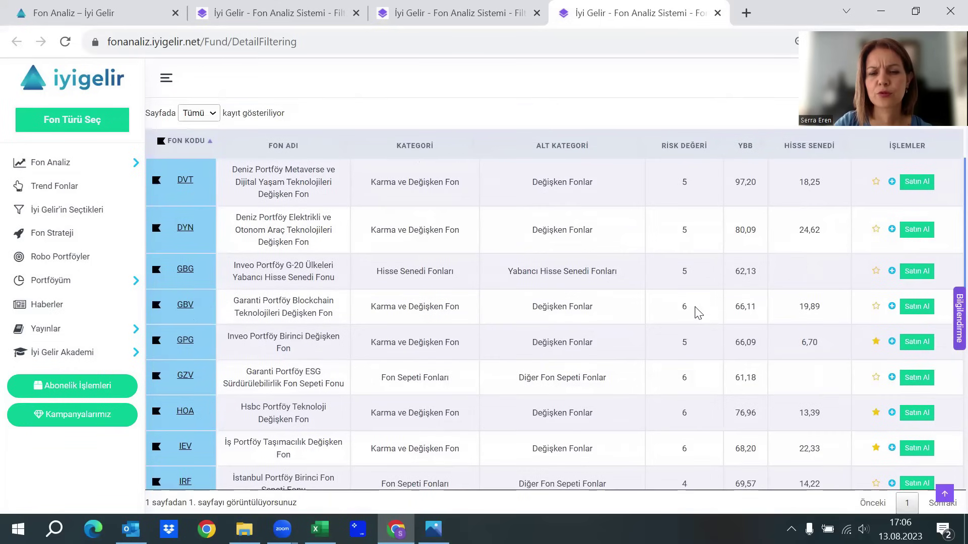
scroll(690, 276, "down", 4)
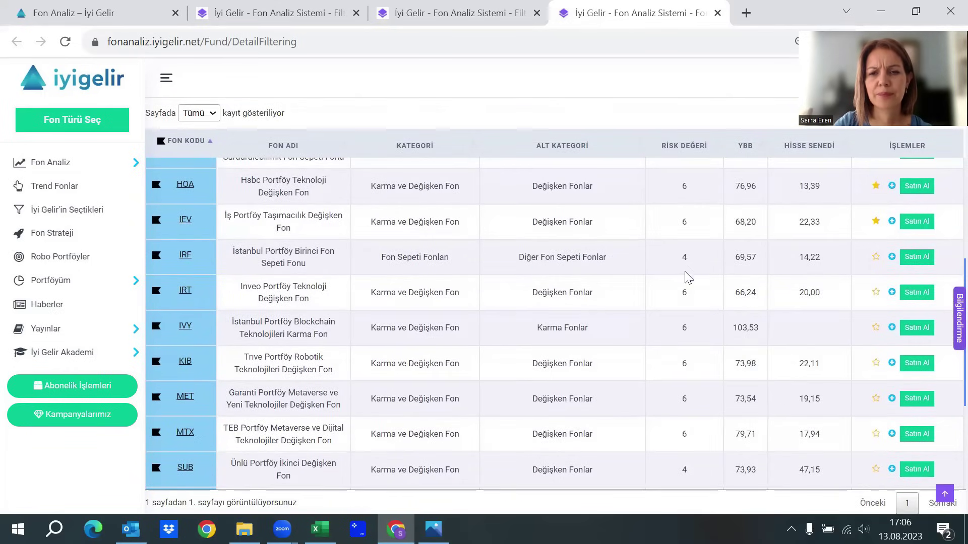
scroll(689, 278, "down", 3)
scroll(693, 323, "up", 8)
scroll(717, 299, "down", 1)
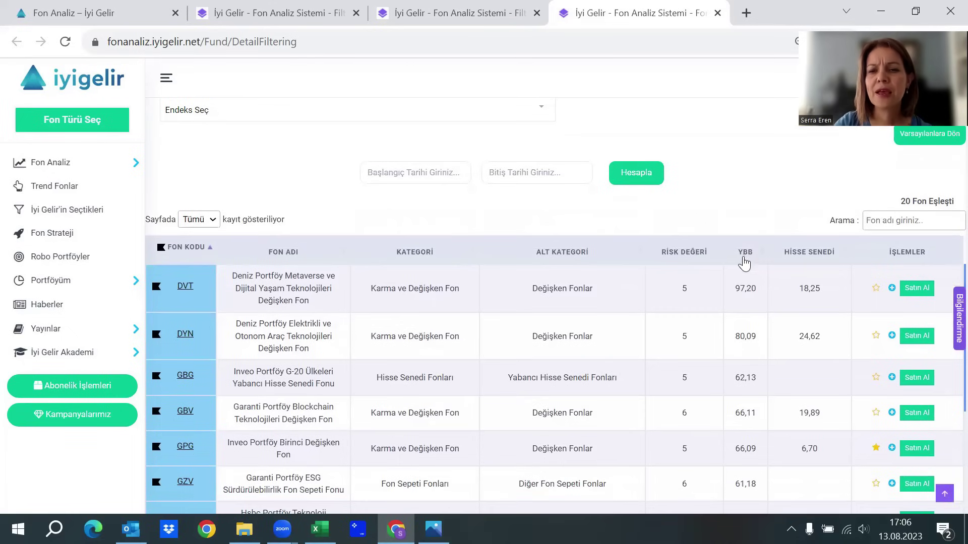
left_click(747, 253)
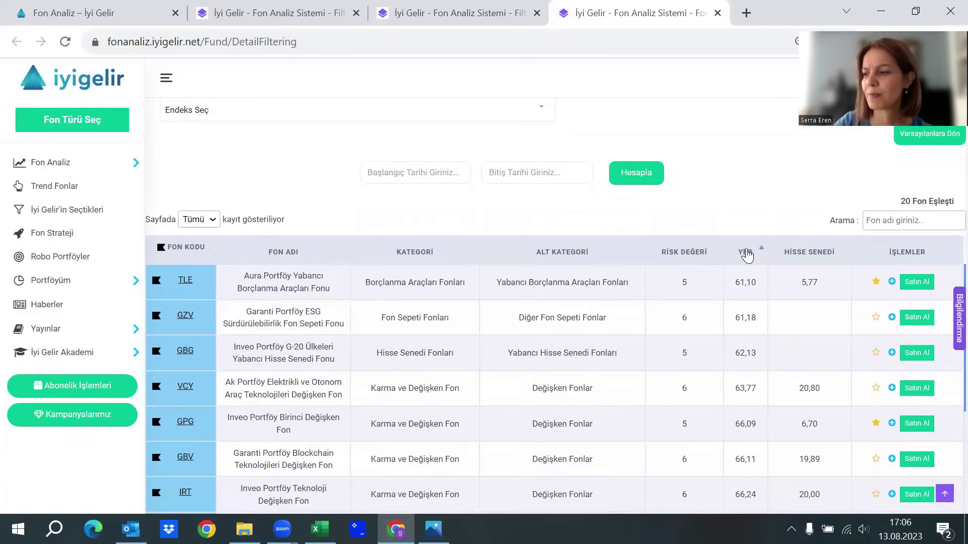
left_click(747, 253)
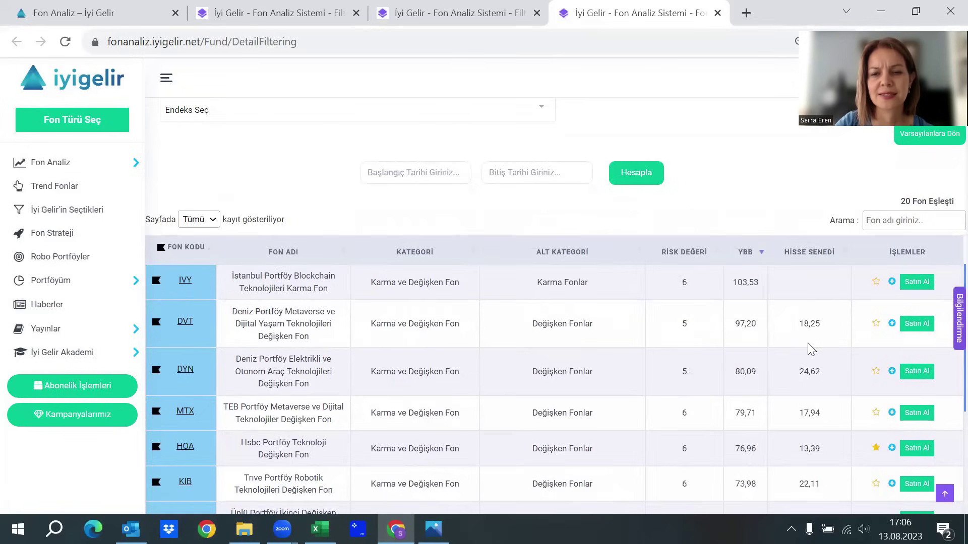
- Review the funds with the highest YBB returns and sort the table by Hisse Senedi share in ascending order
scroll(808, 343, "down", 1)
scroll(808, 347, "up", 1)
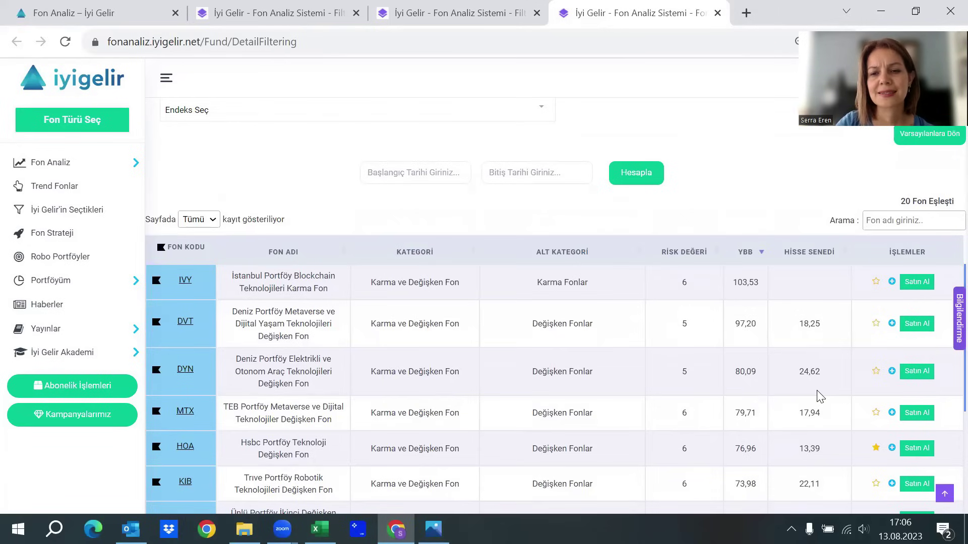
scroll(810, 370, "down", 2)
scroll(811, 383, "up", 2)
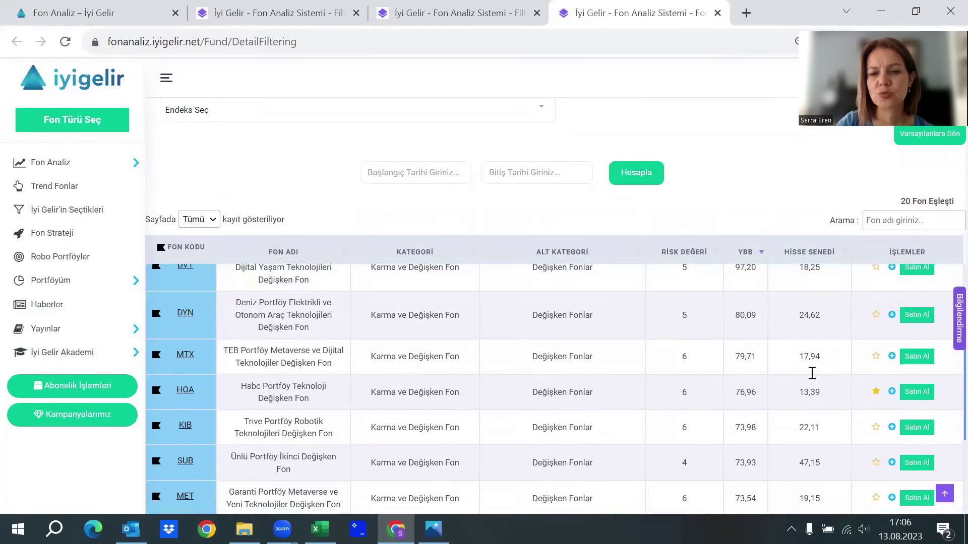
left_click(808, 254)
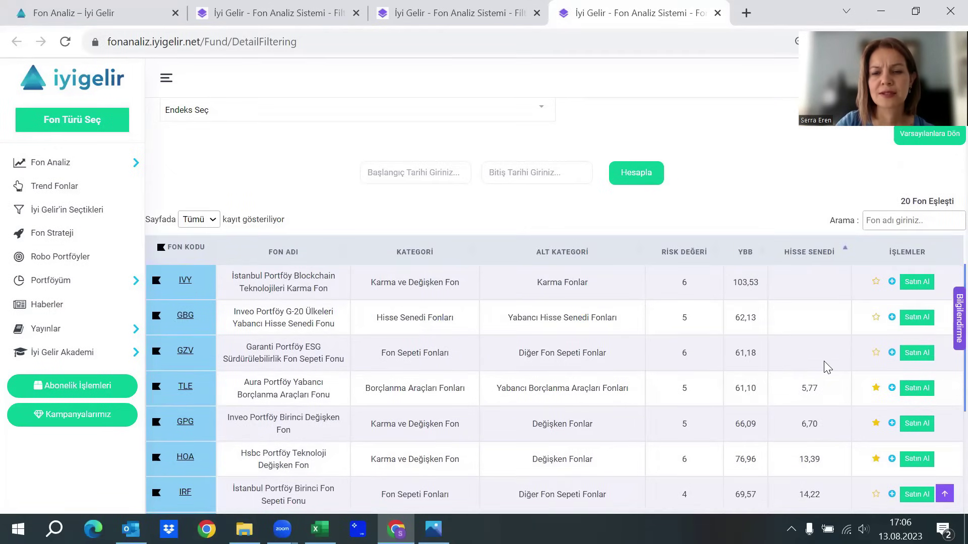
- Compare the YBB returns and risk values of the funds from the lowest to the highest Hisse Senedi share
scroll(806, 371, "up", 1)
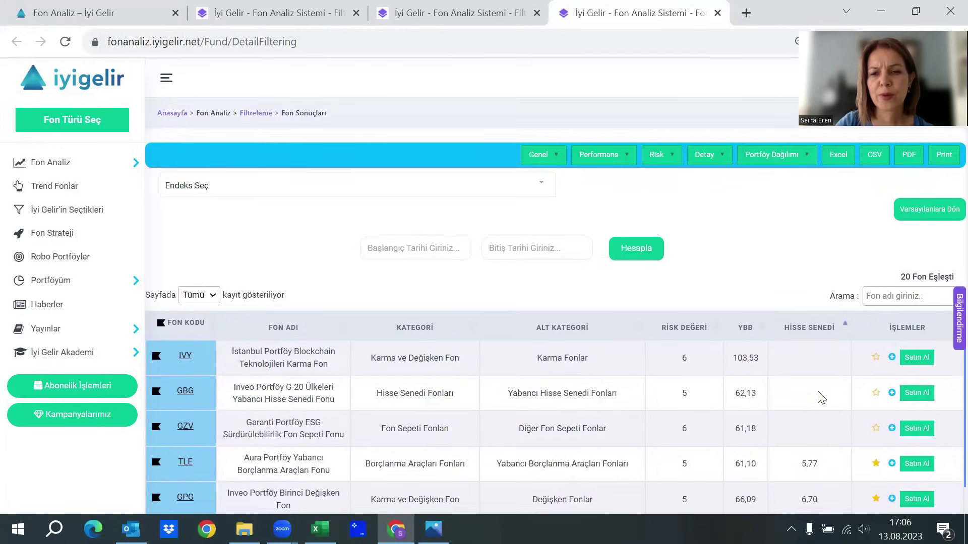
scroll(821, 398, "up", 1)
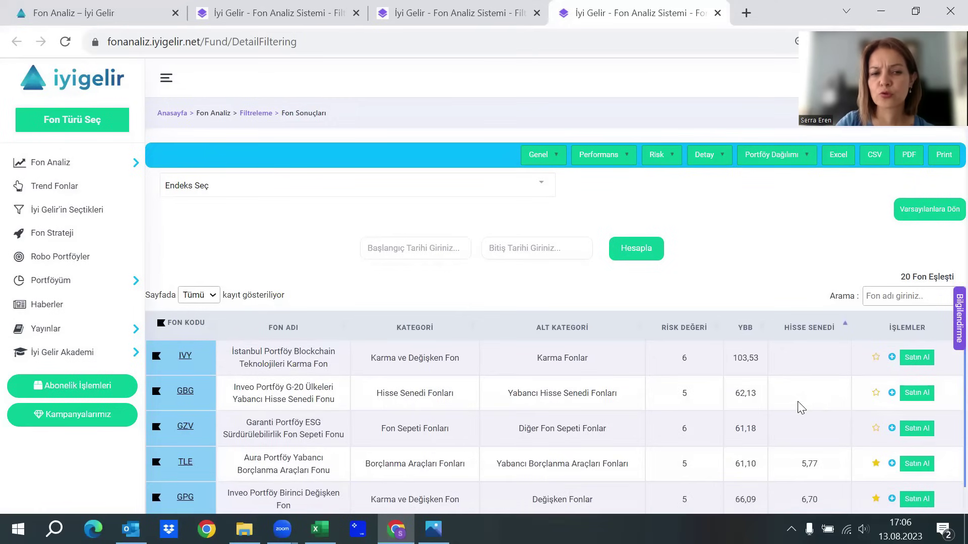
scroll(801, 407, "down", 1)
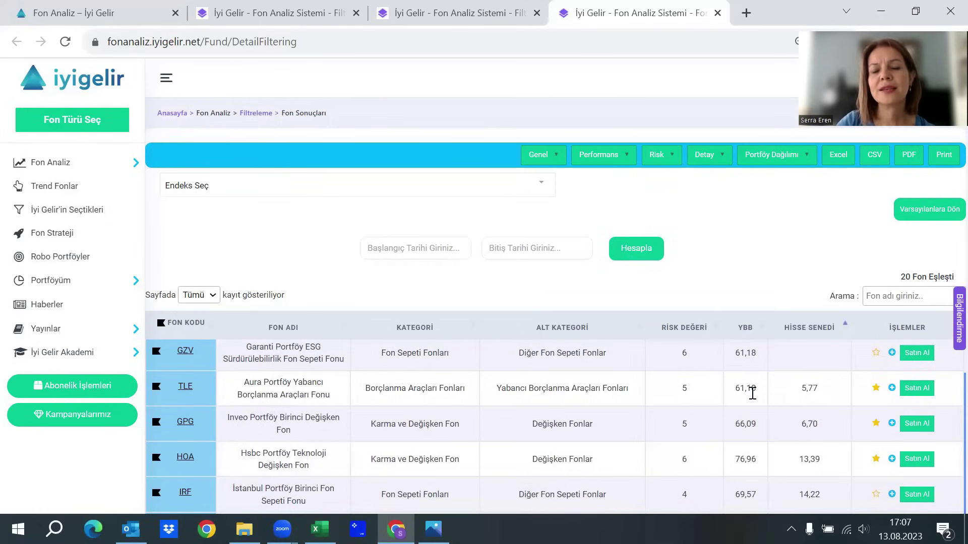
scroll(785, 396, "down", 2)
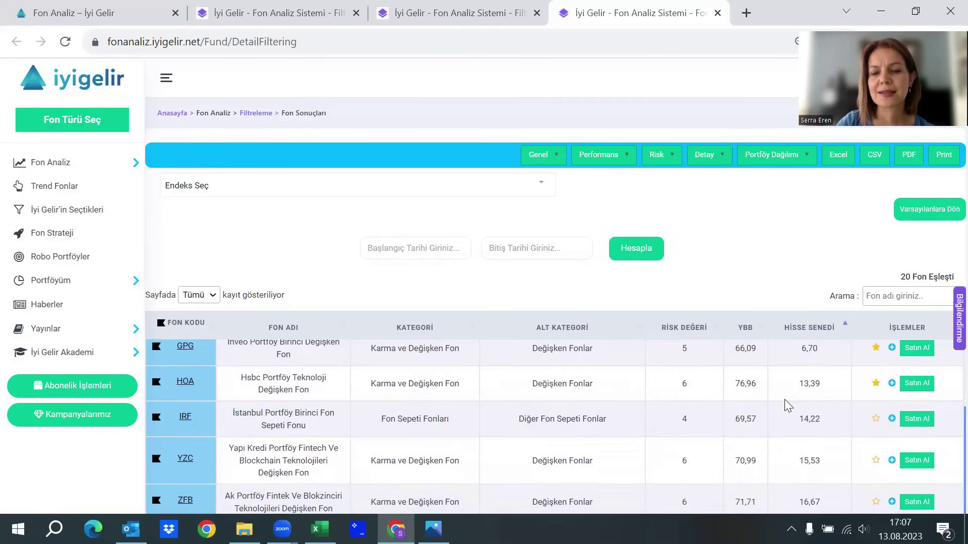
scroll(784, 399, "down", 2)
scroll(786, 401, "down", 6)
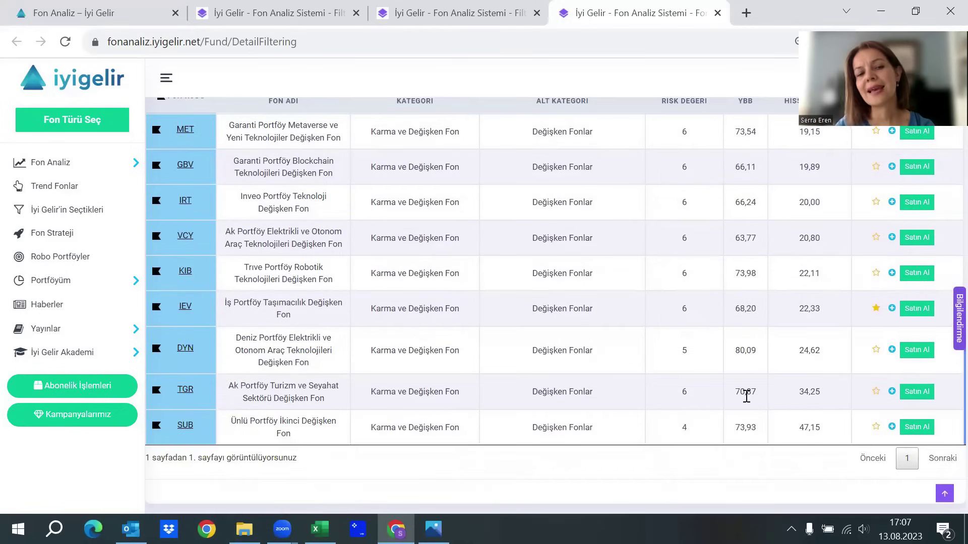
scroll(728, 358, "up", 6)
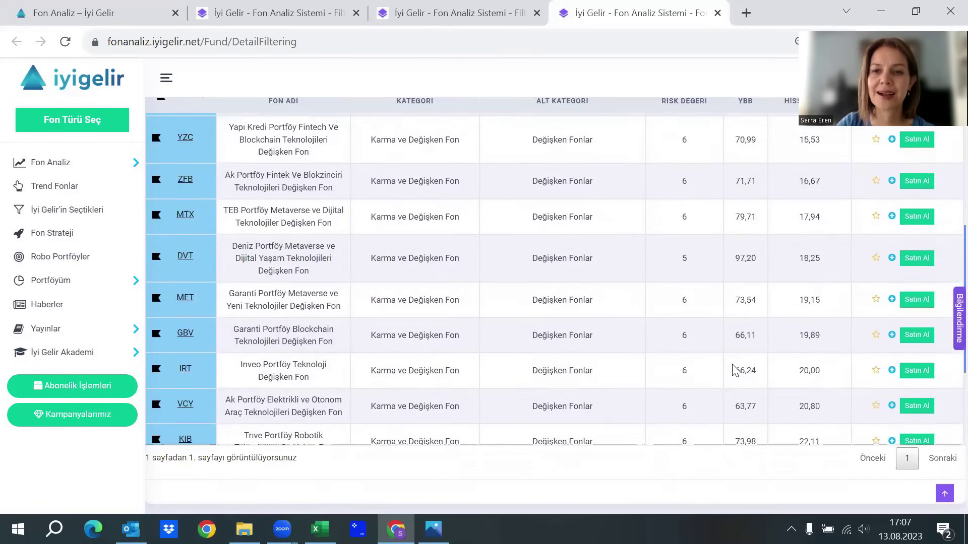
scroll(736, 370, "up", 3)
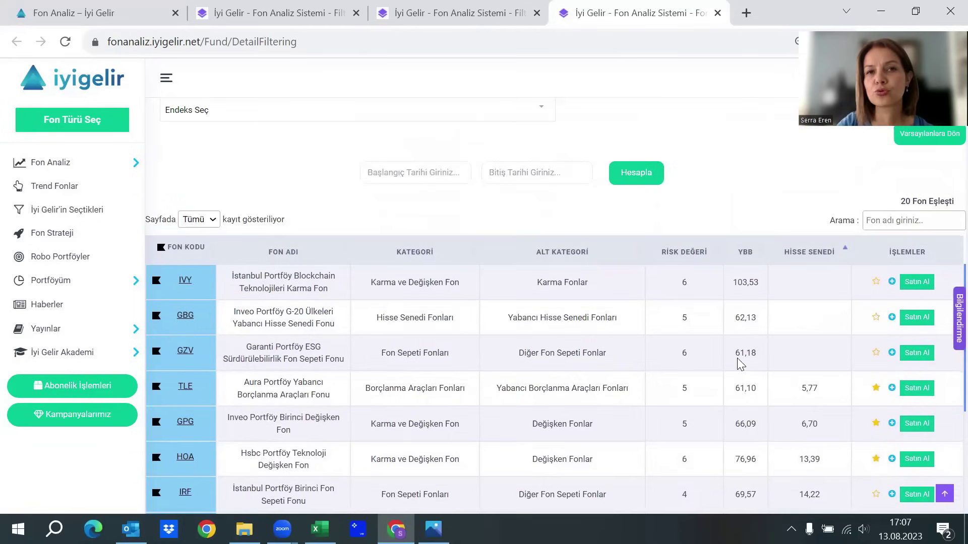